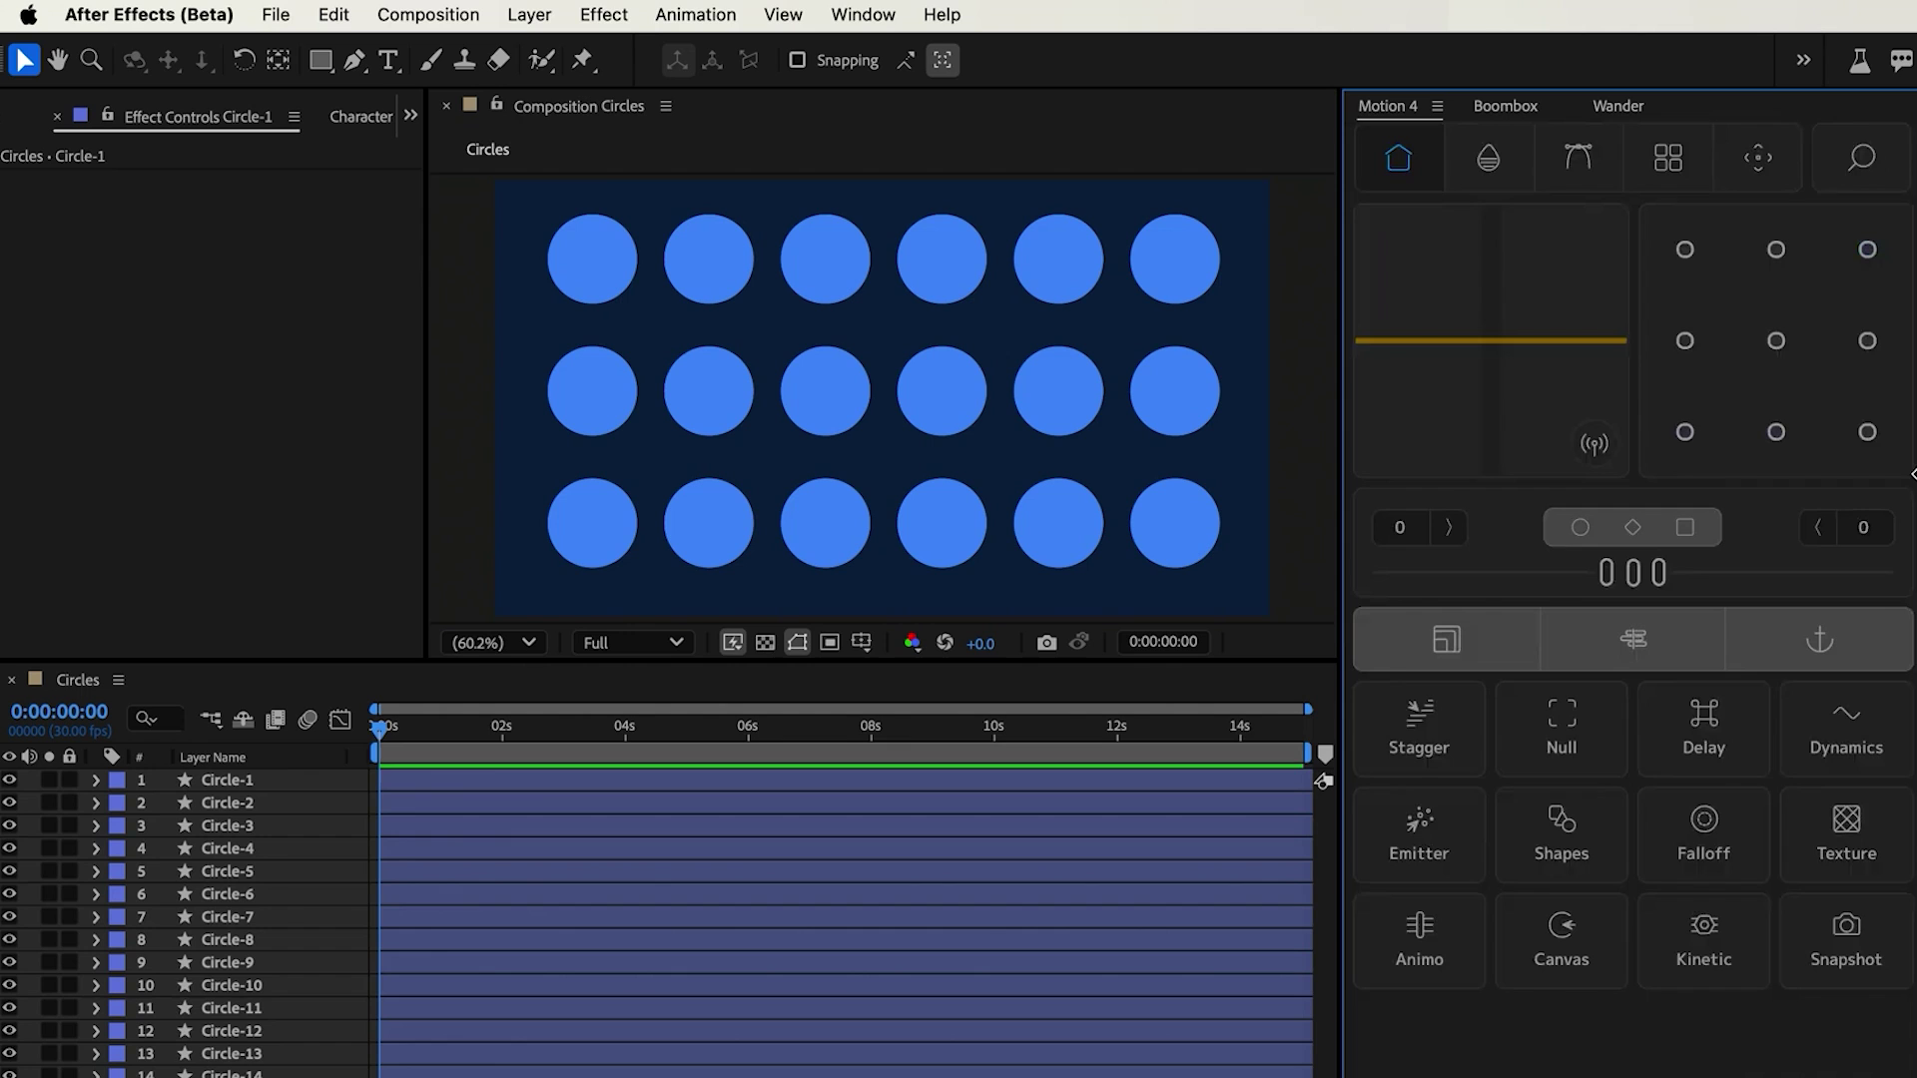
- Stagger the circle layers with Motion 4 along a reshaped graph curve and preview them
click(1431, 744)
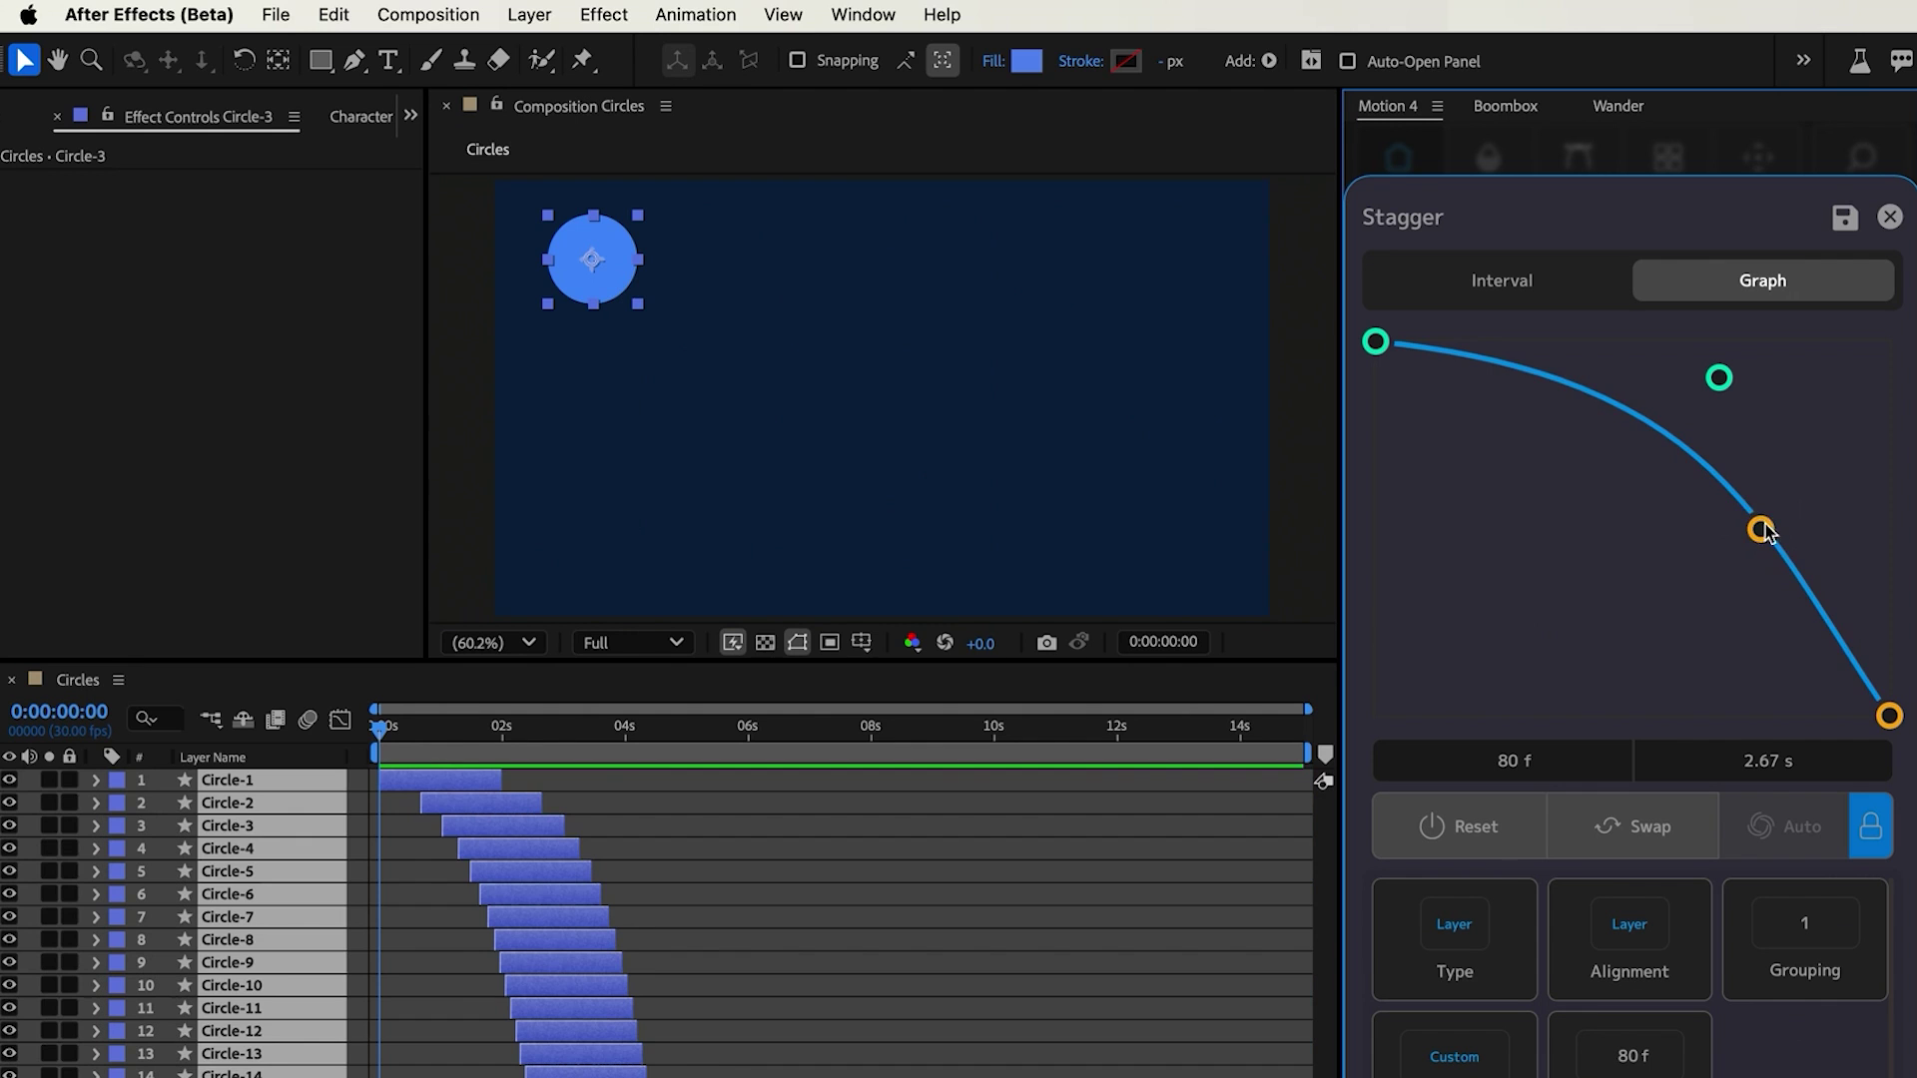
drag(1755, 522, 1464, 620)
click(698, 978)
key(space)
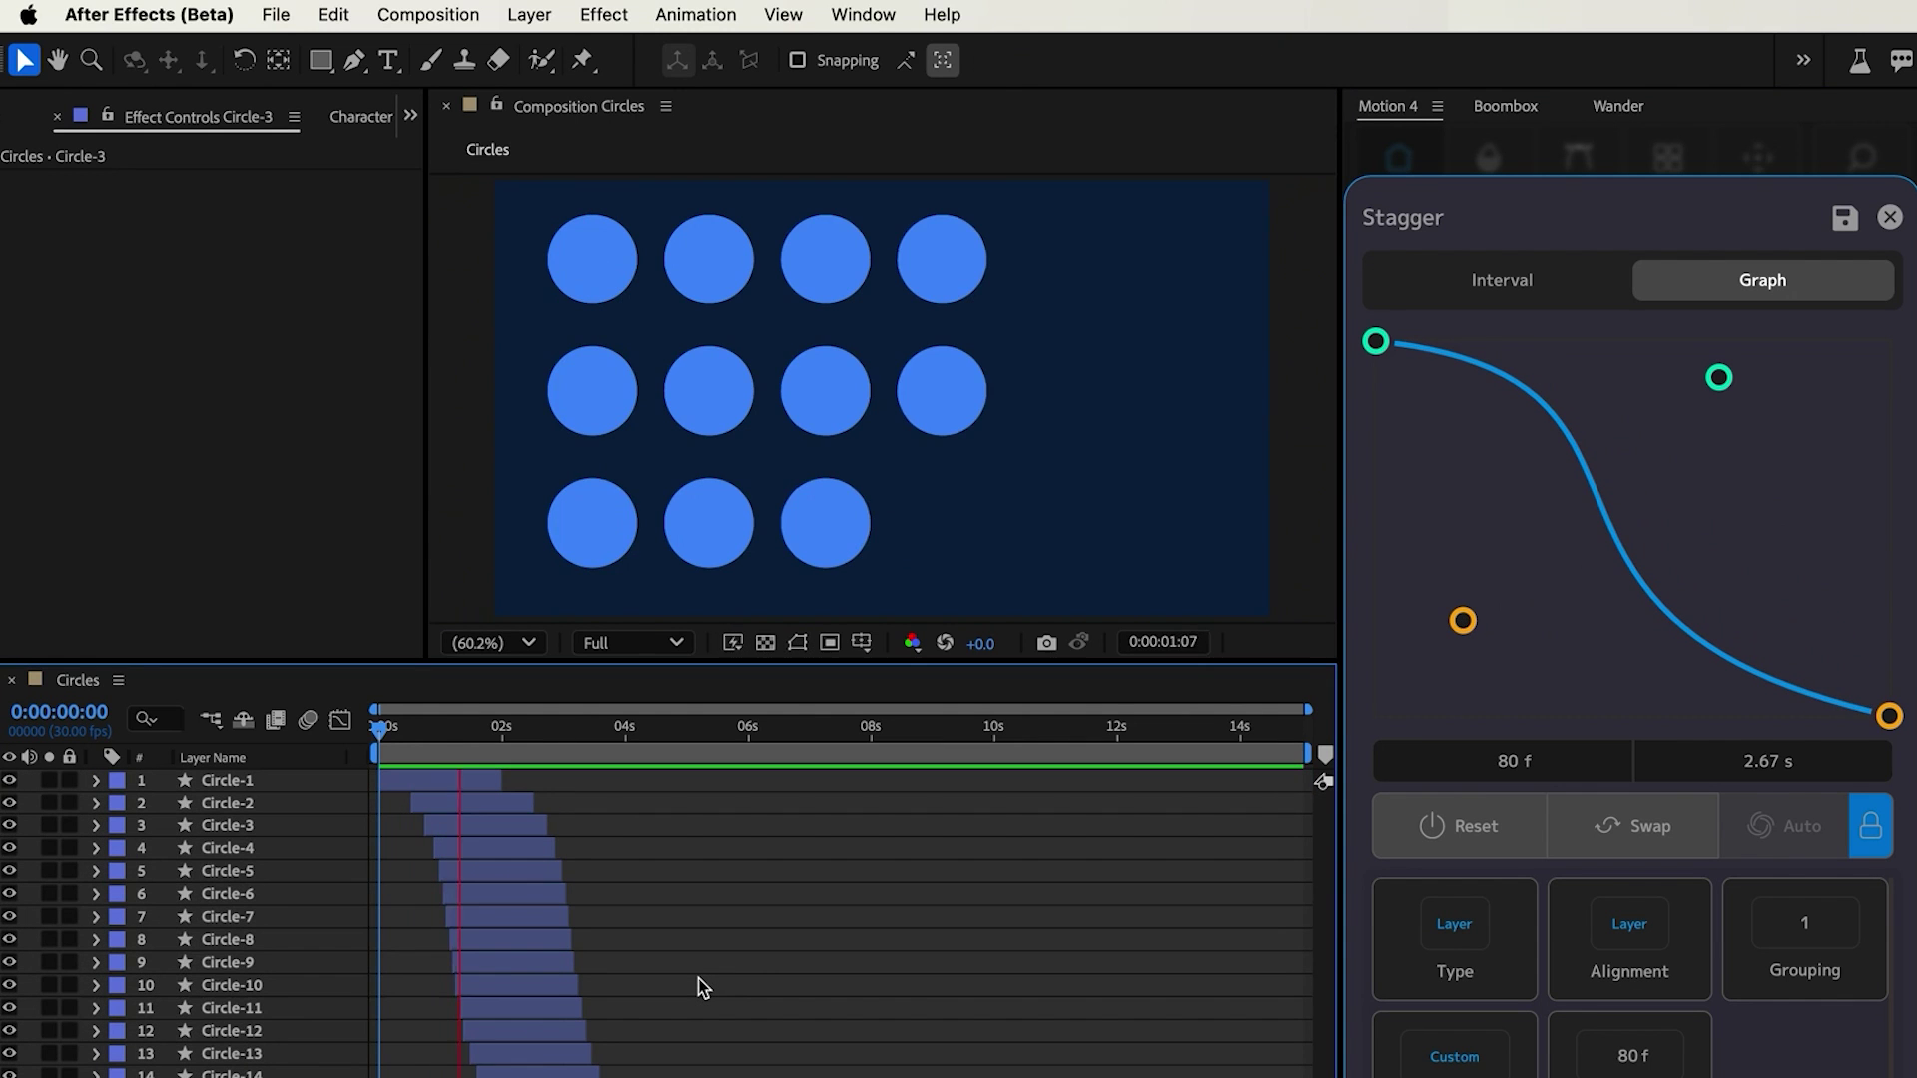
key(ctrl+a)
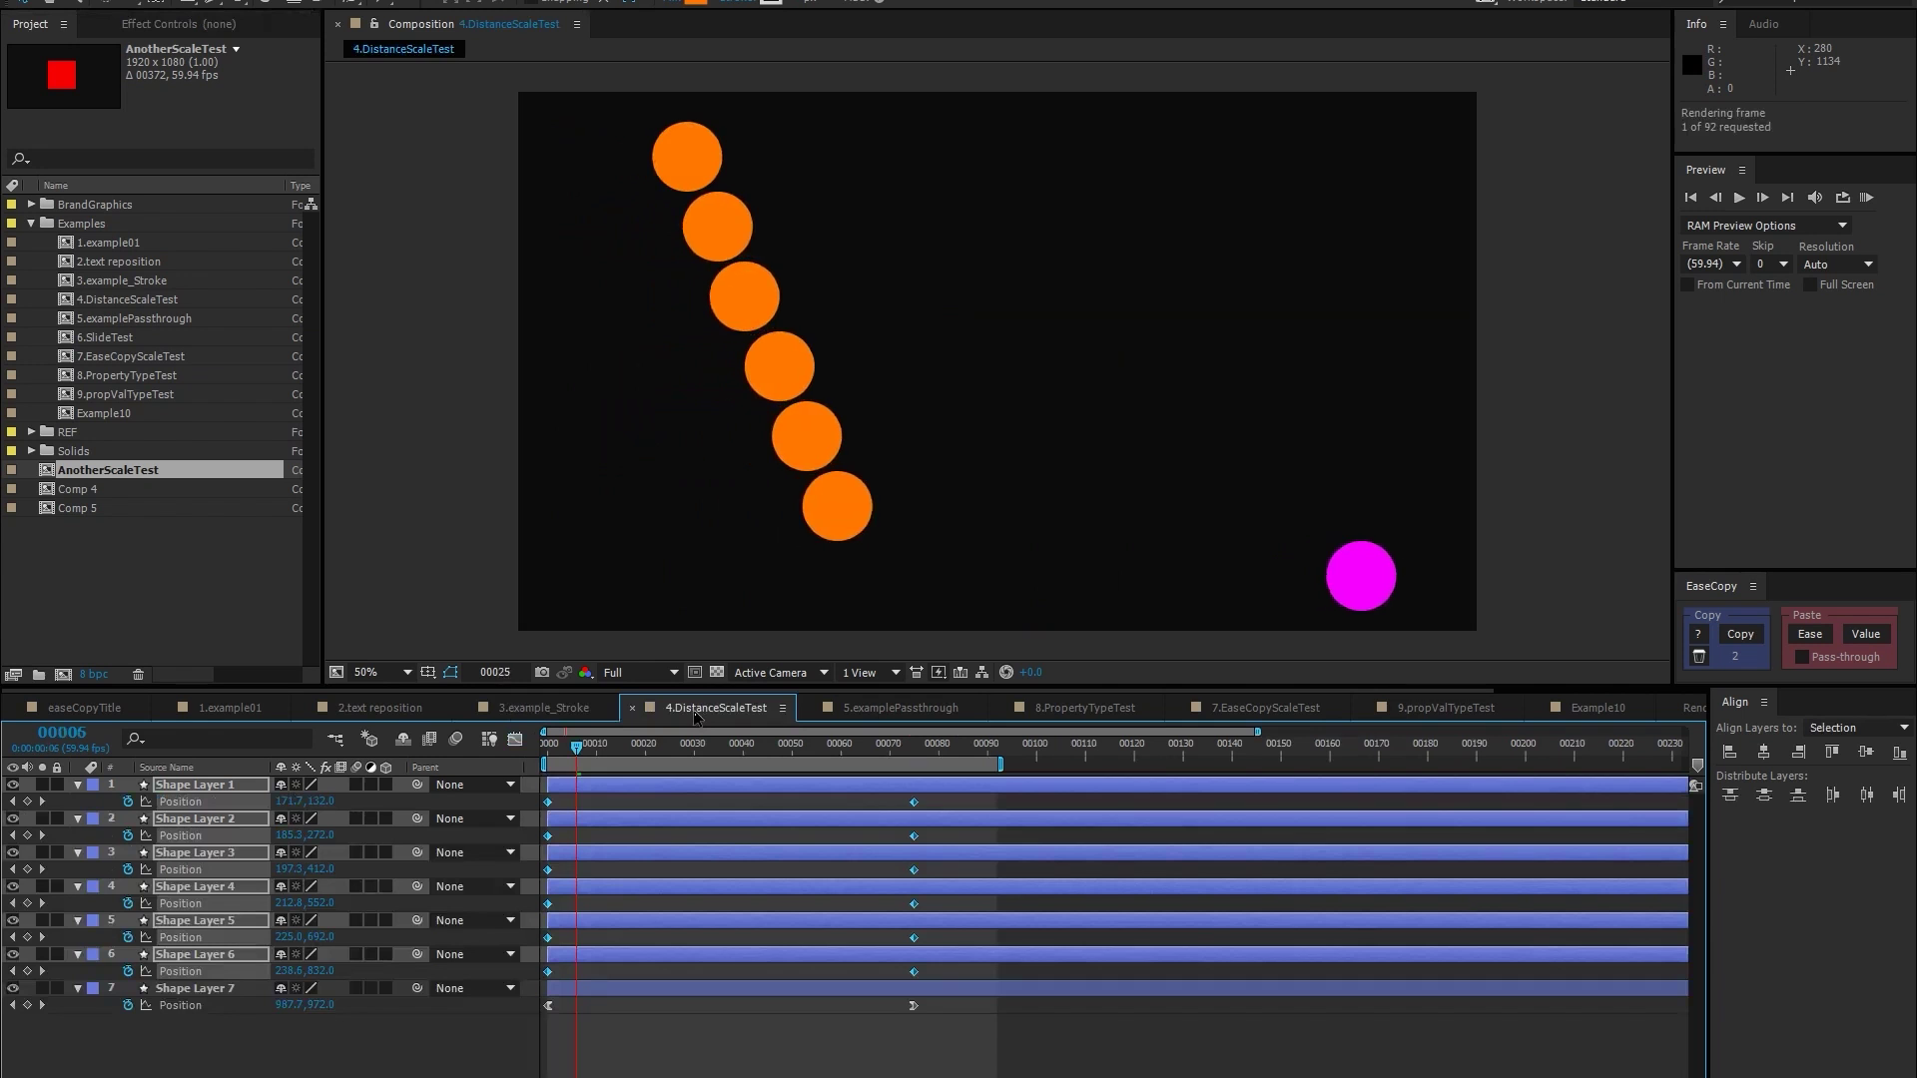
- Paste Shape Layer 7's position ease onto layers 1–6 keyframes with EaseCopy, then preview
key(space)
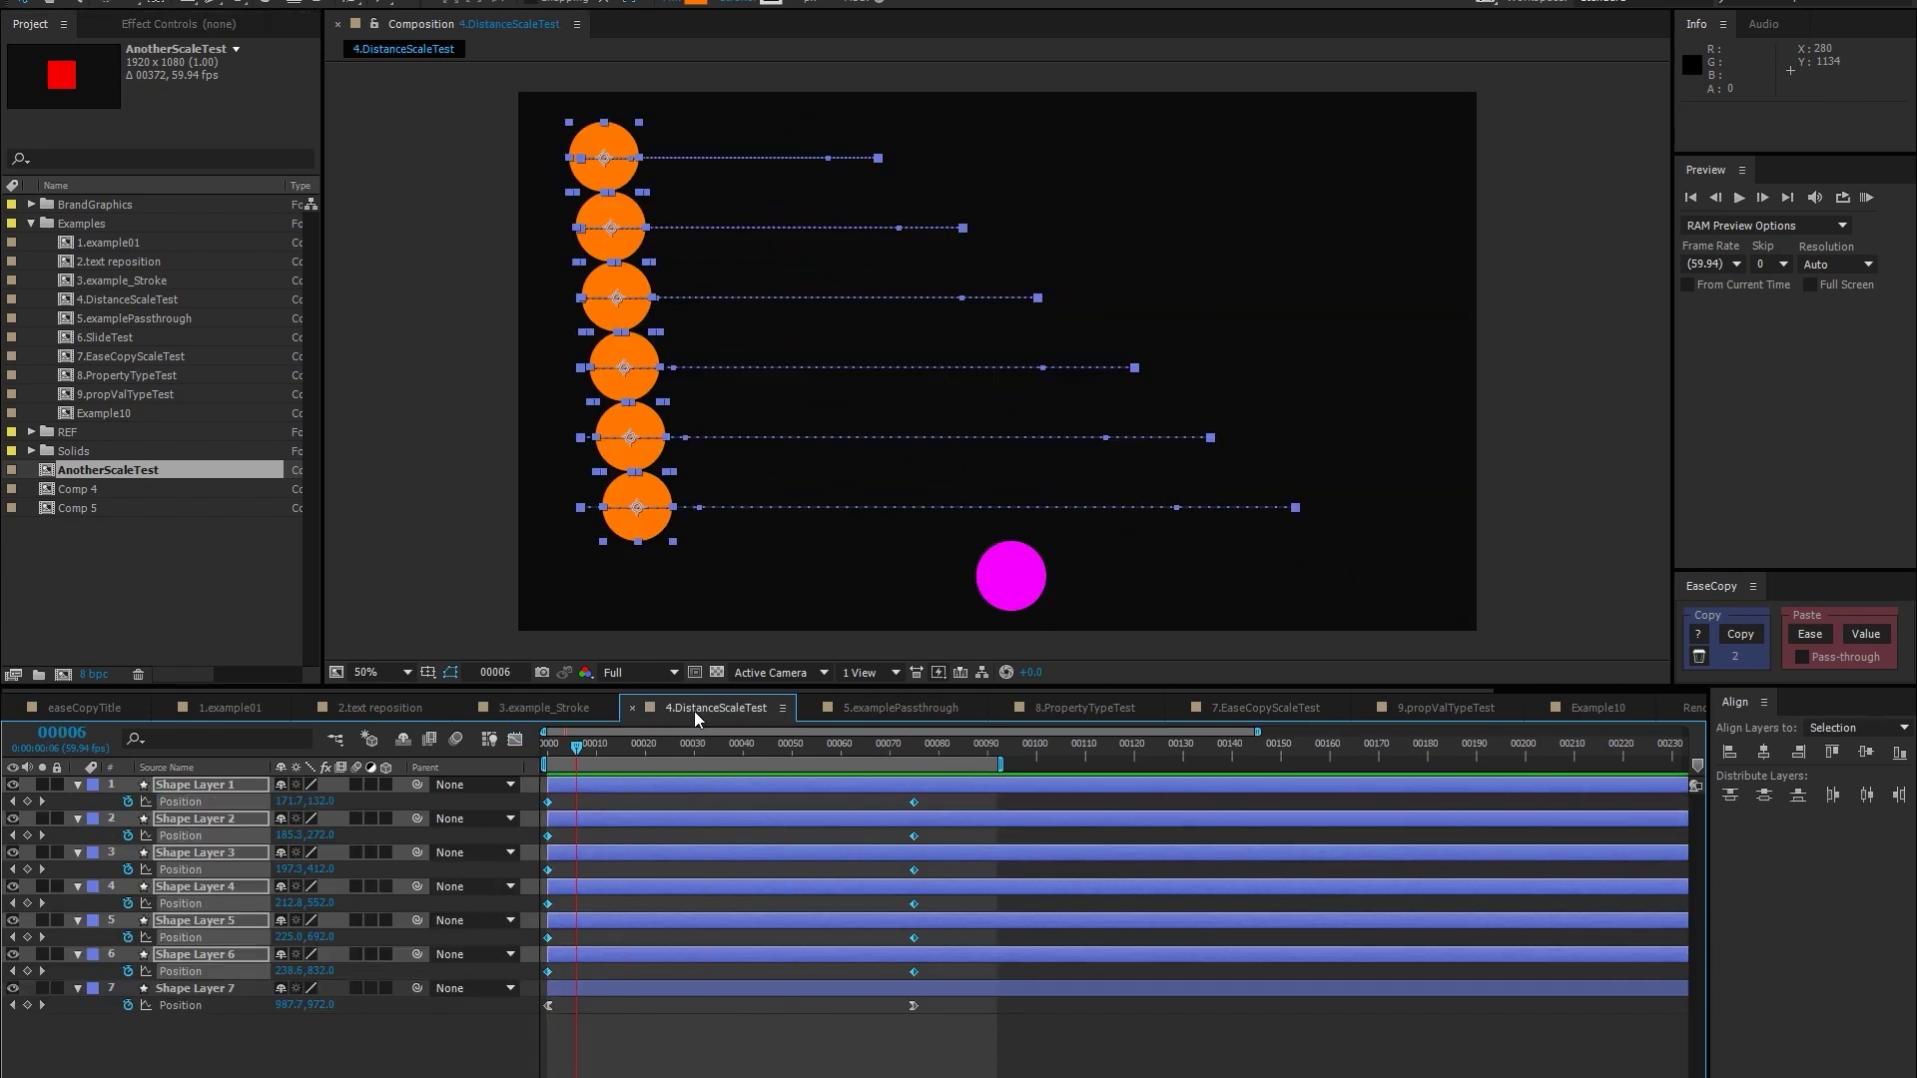
click(863, 1053)
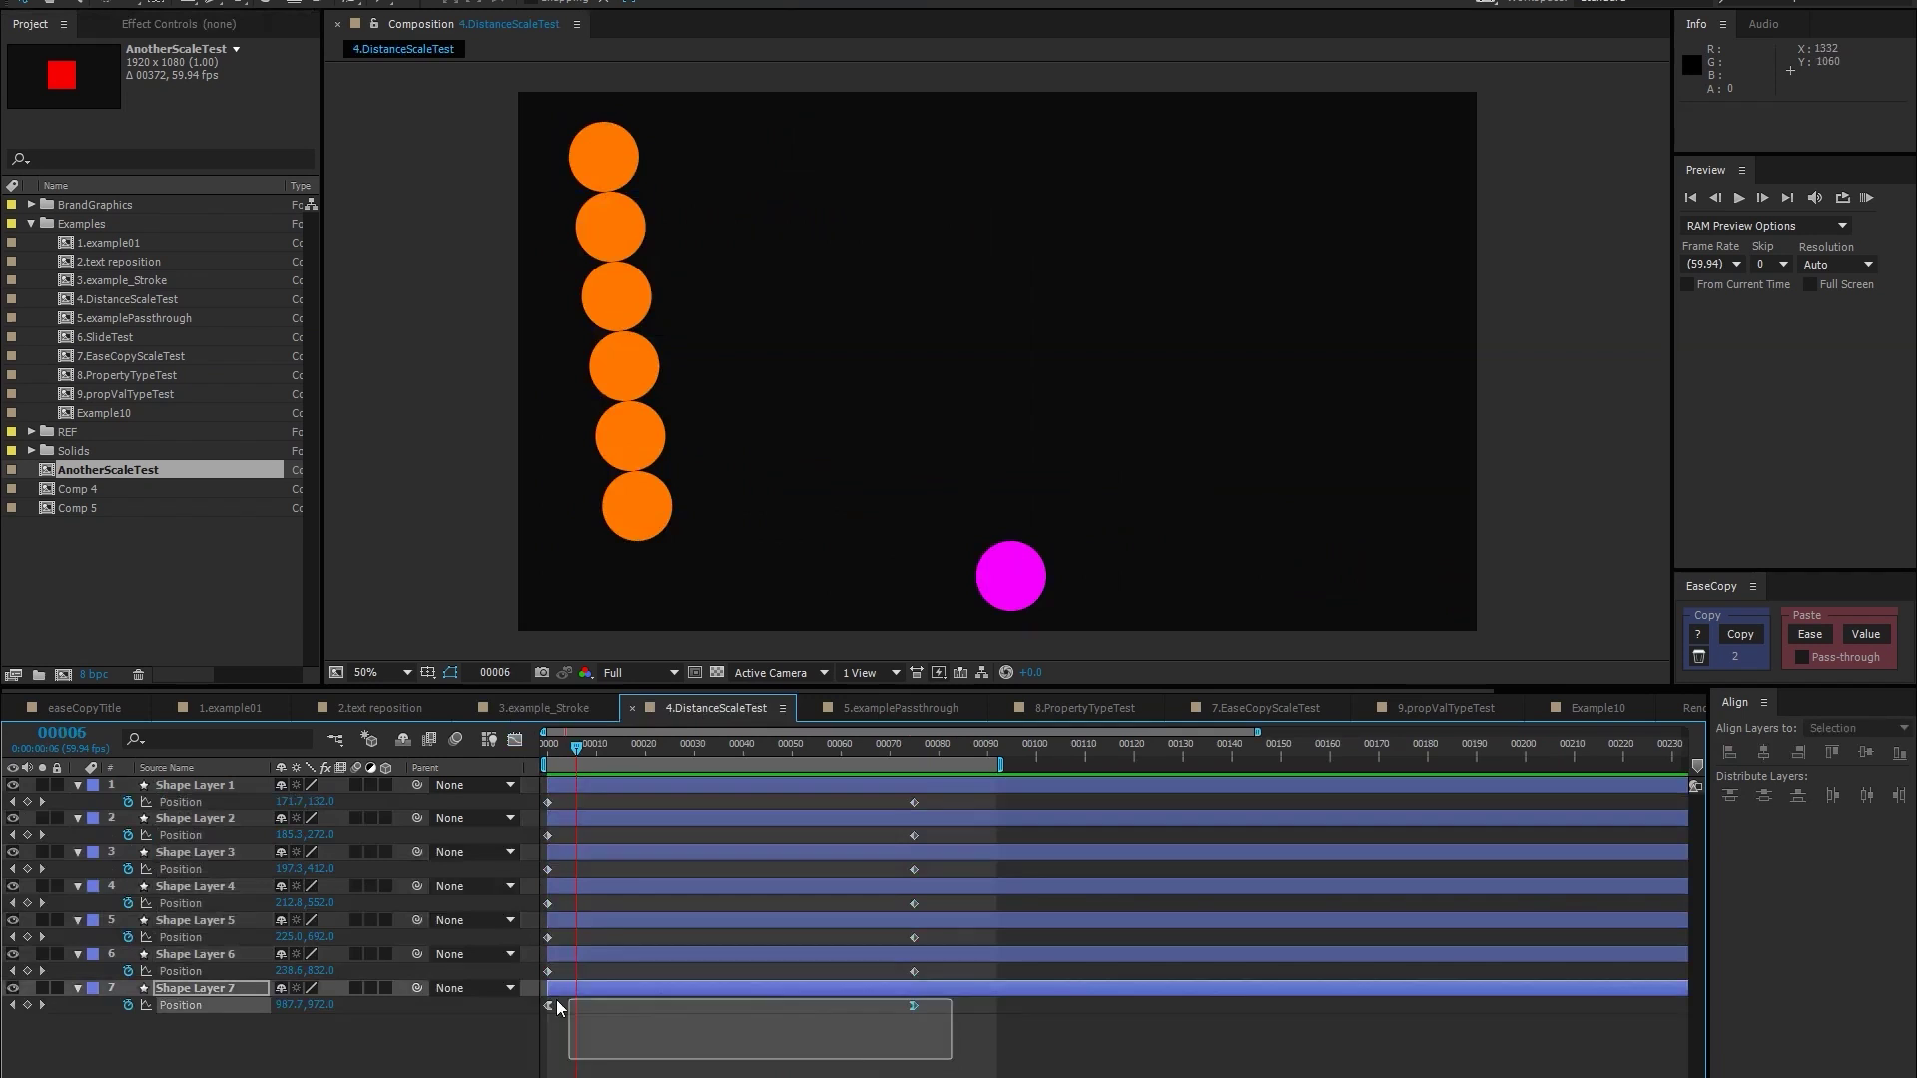
drag(558, 1007, 517, 999)
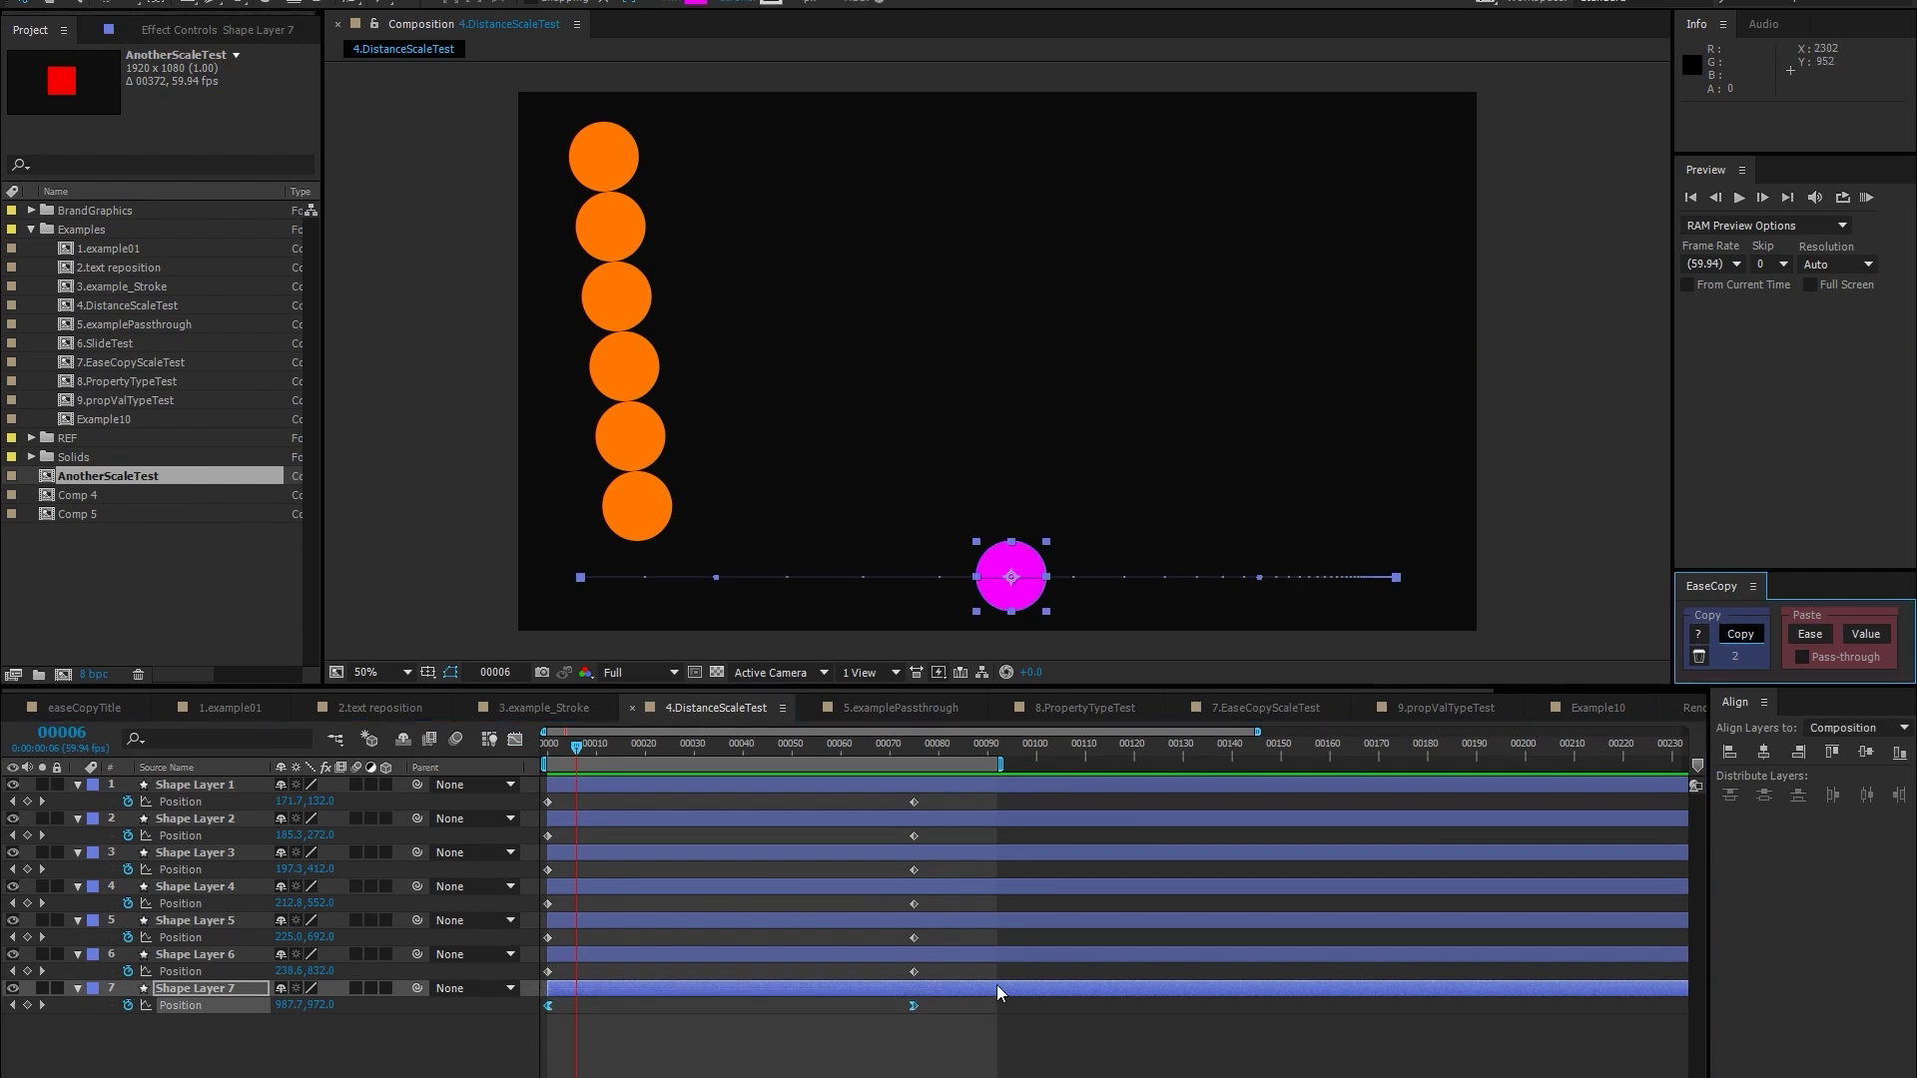
mouse_move(957, 975)
mouse_down()
mouse_move(505, 794)
mouse_move(527, 796)
mouse_up()
click(1806, 634)
key(space)
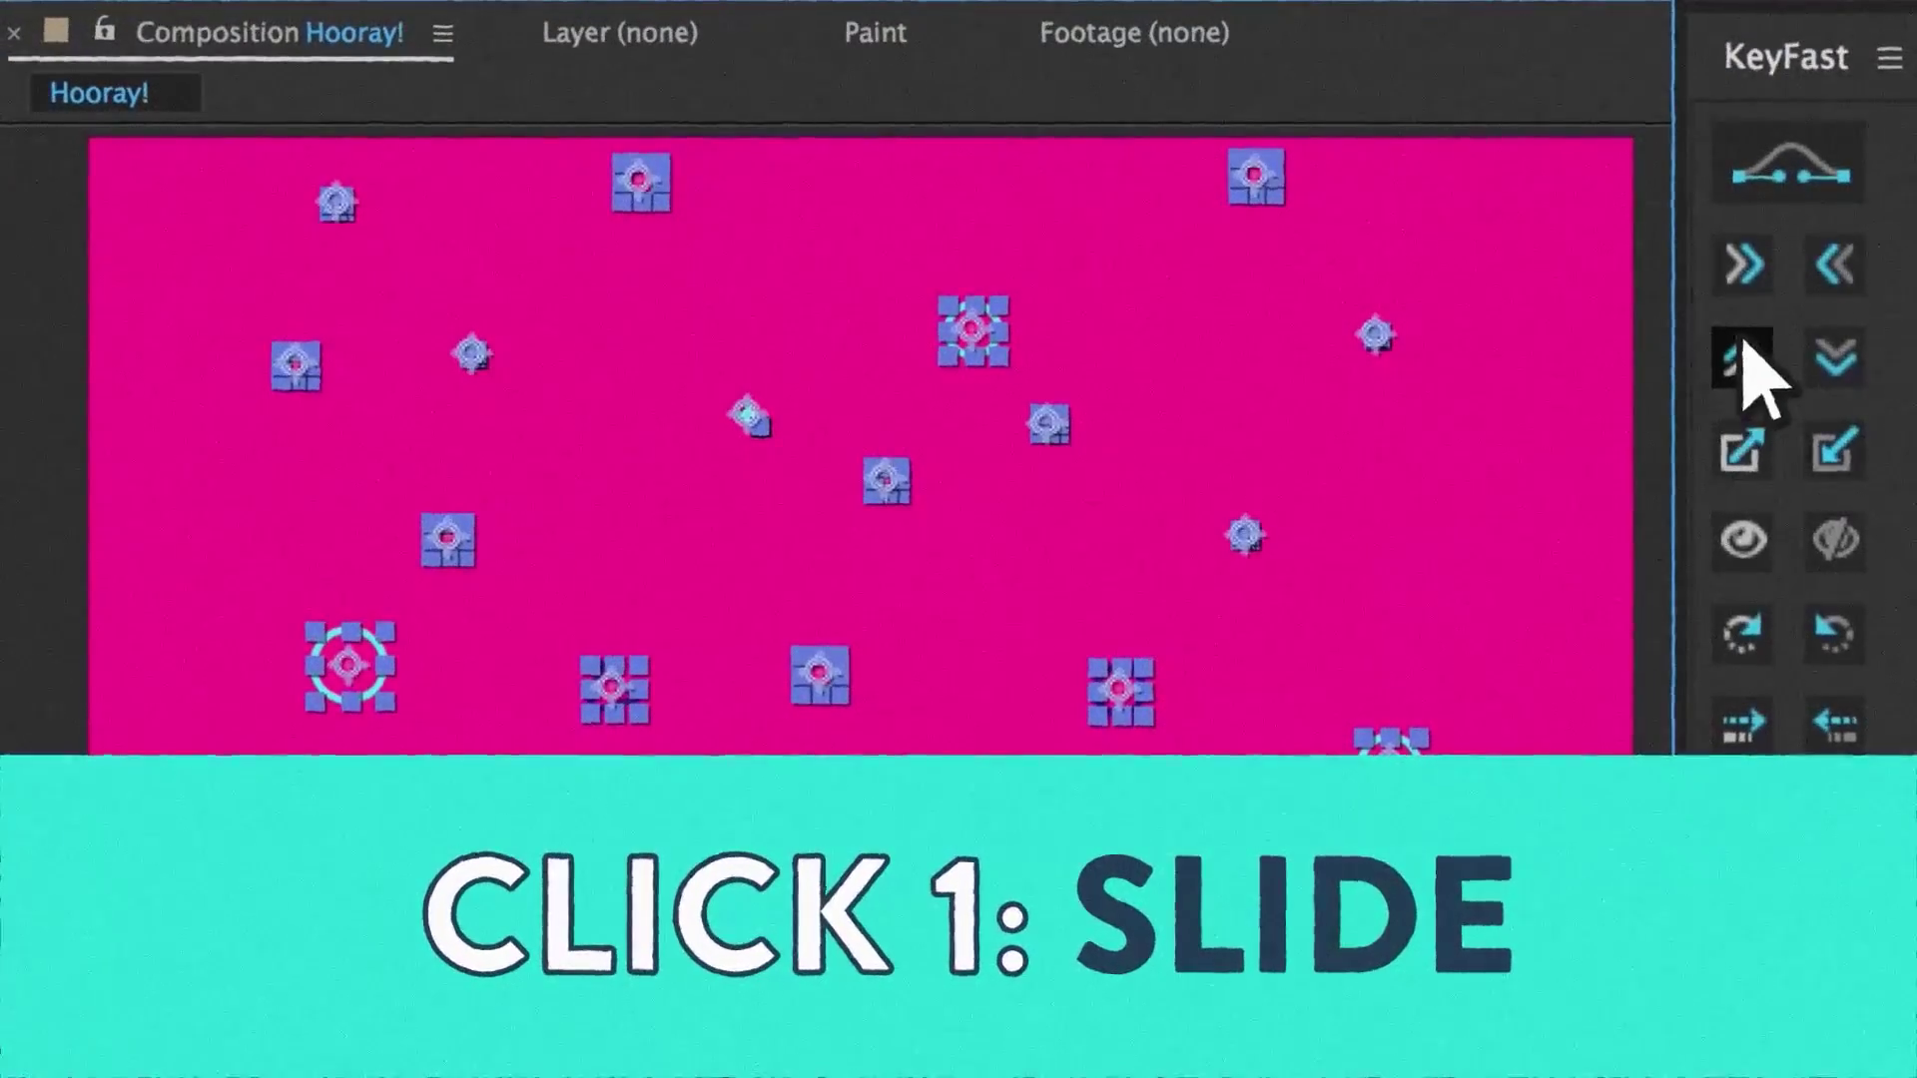
- Apply KeyFast's slide-in and a second entrance animation to the HOORAY! letter layers
click(1742, 355)
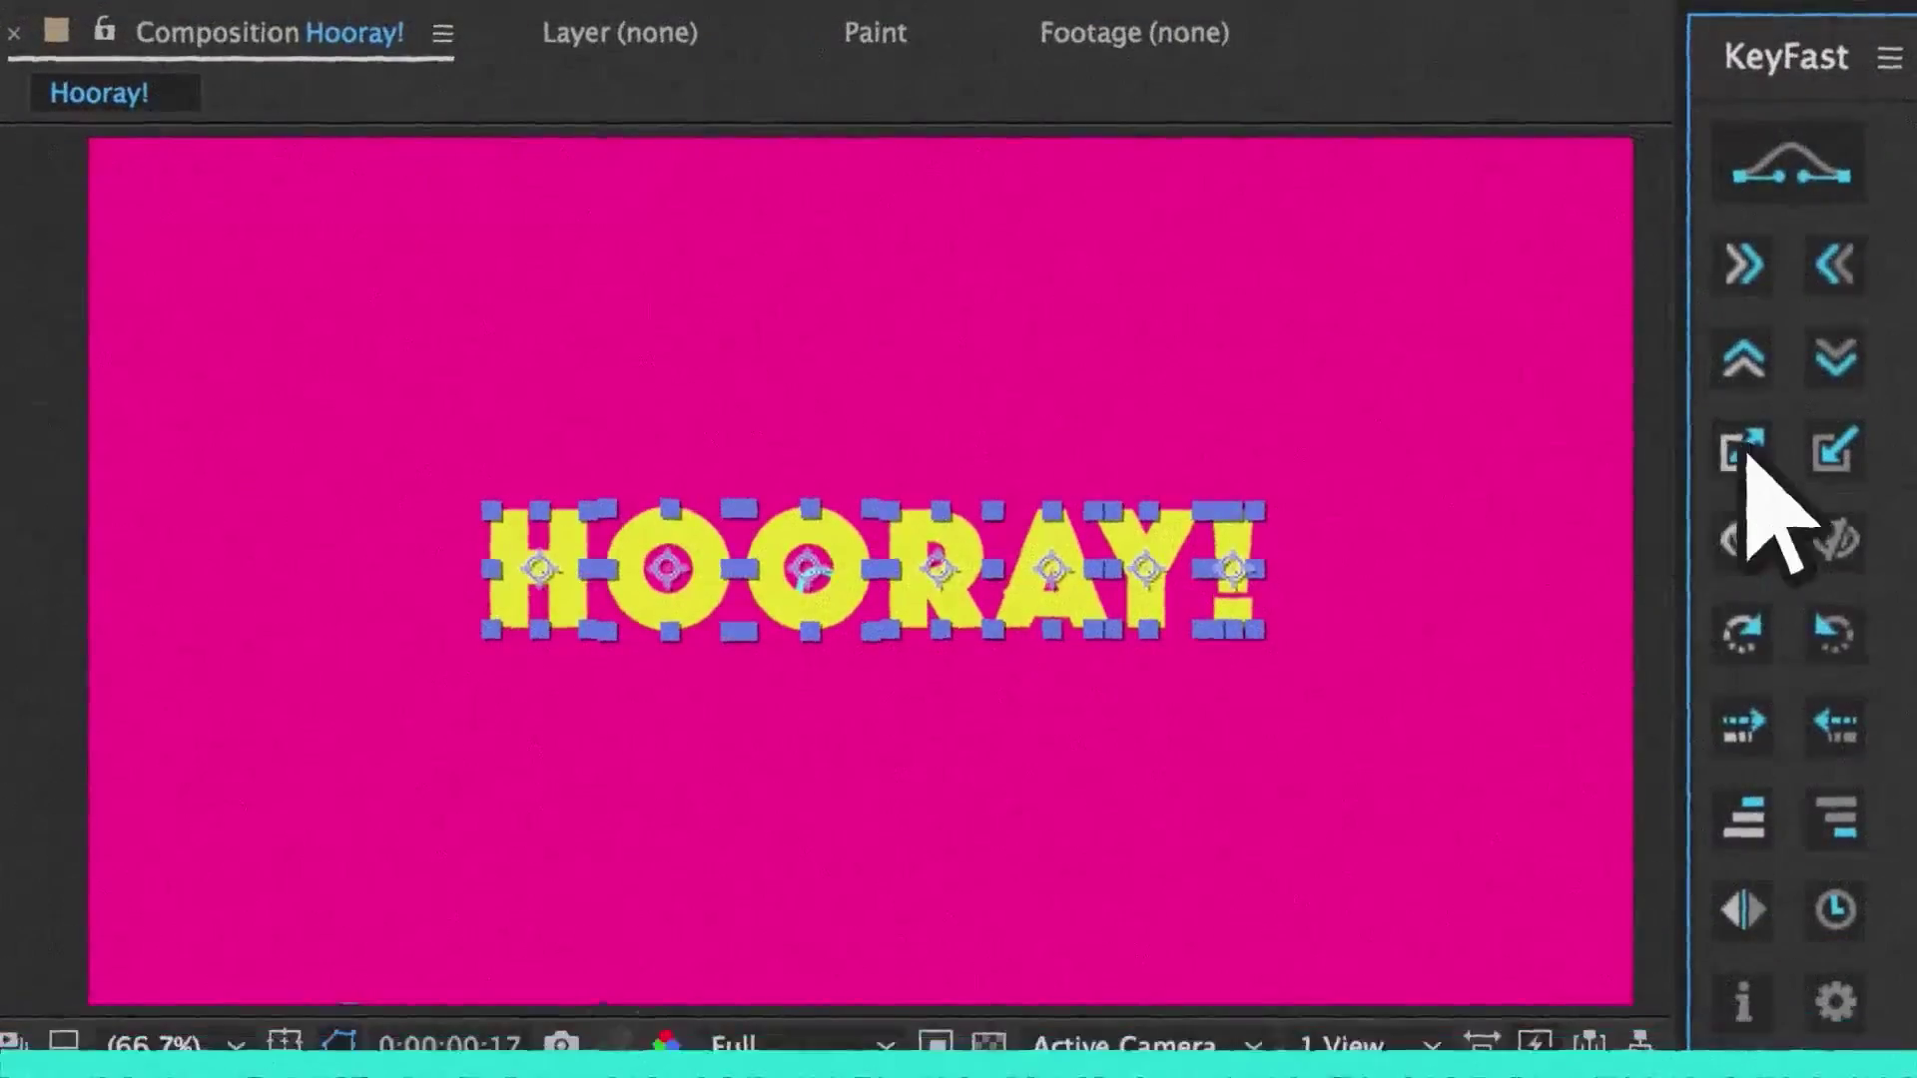
click(1743, 450)
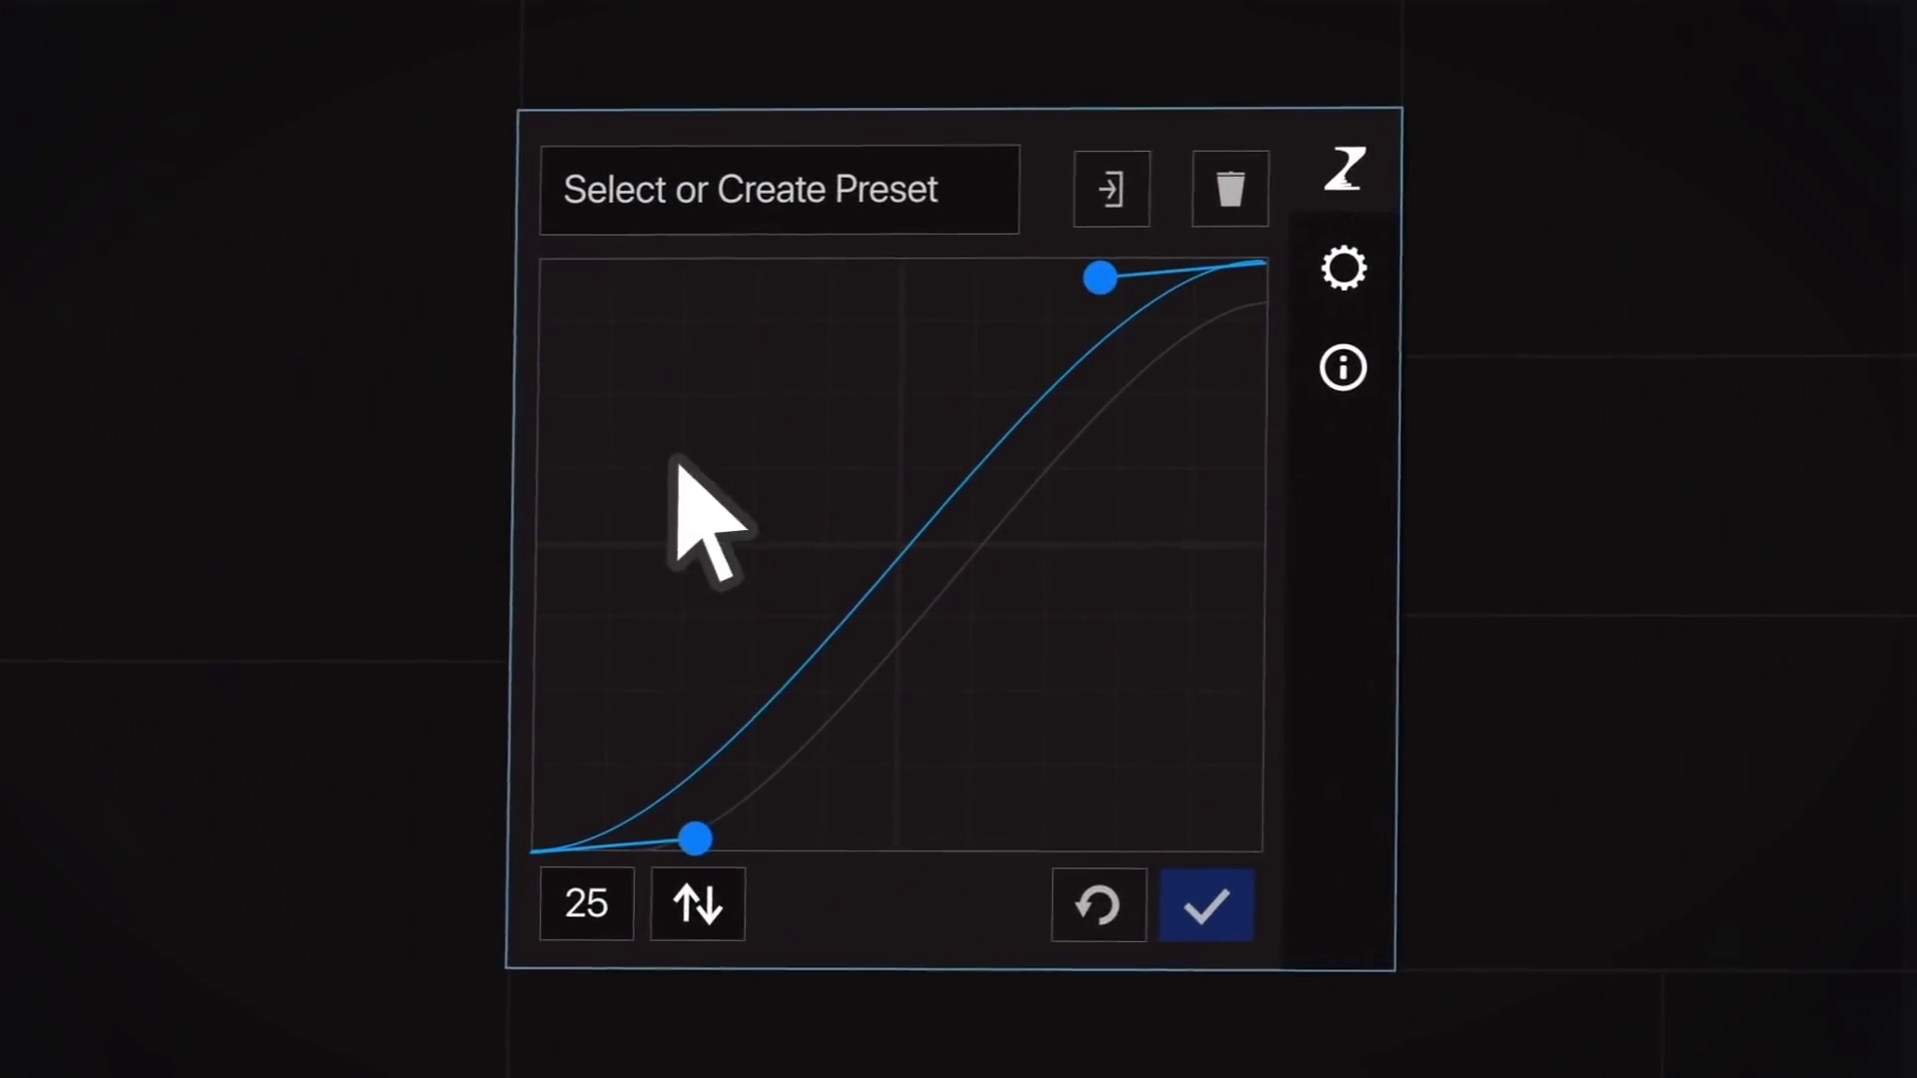
- Raise the lower bezier handle for ease-in and pull the upper handle for ease-out
drag(698, 832, 724, 515)
drag(1086, 272, 943, 284)
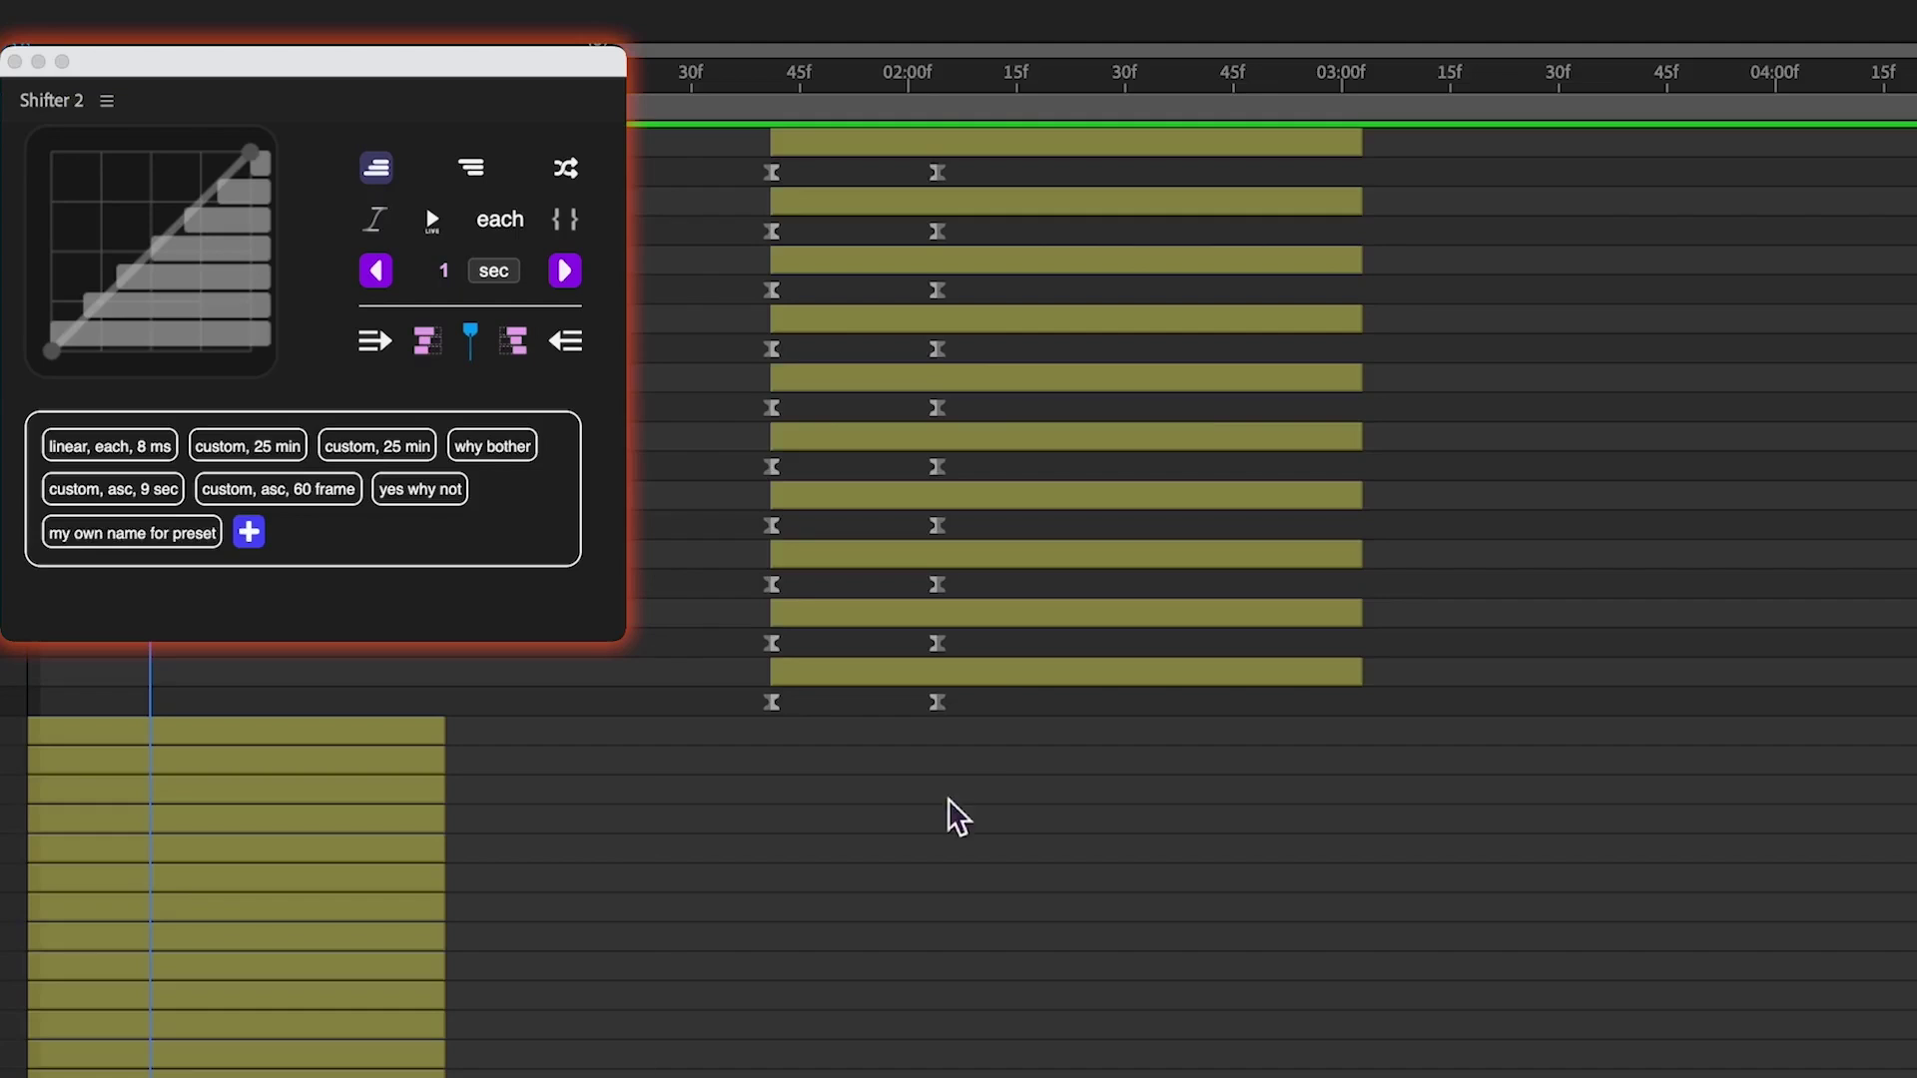
- Stagger all yellow layers with Shifter 2's 'custom, asc, 60 frame' preset and a sharper curve
click(1000, 684)
shift+click(975, 156)
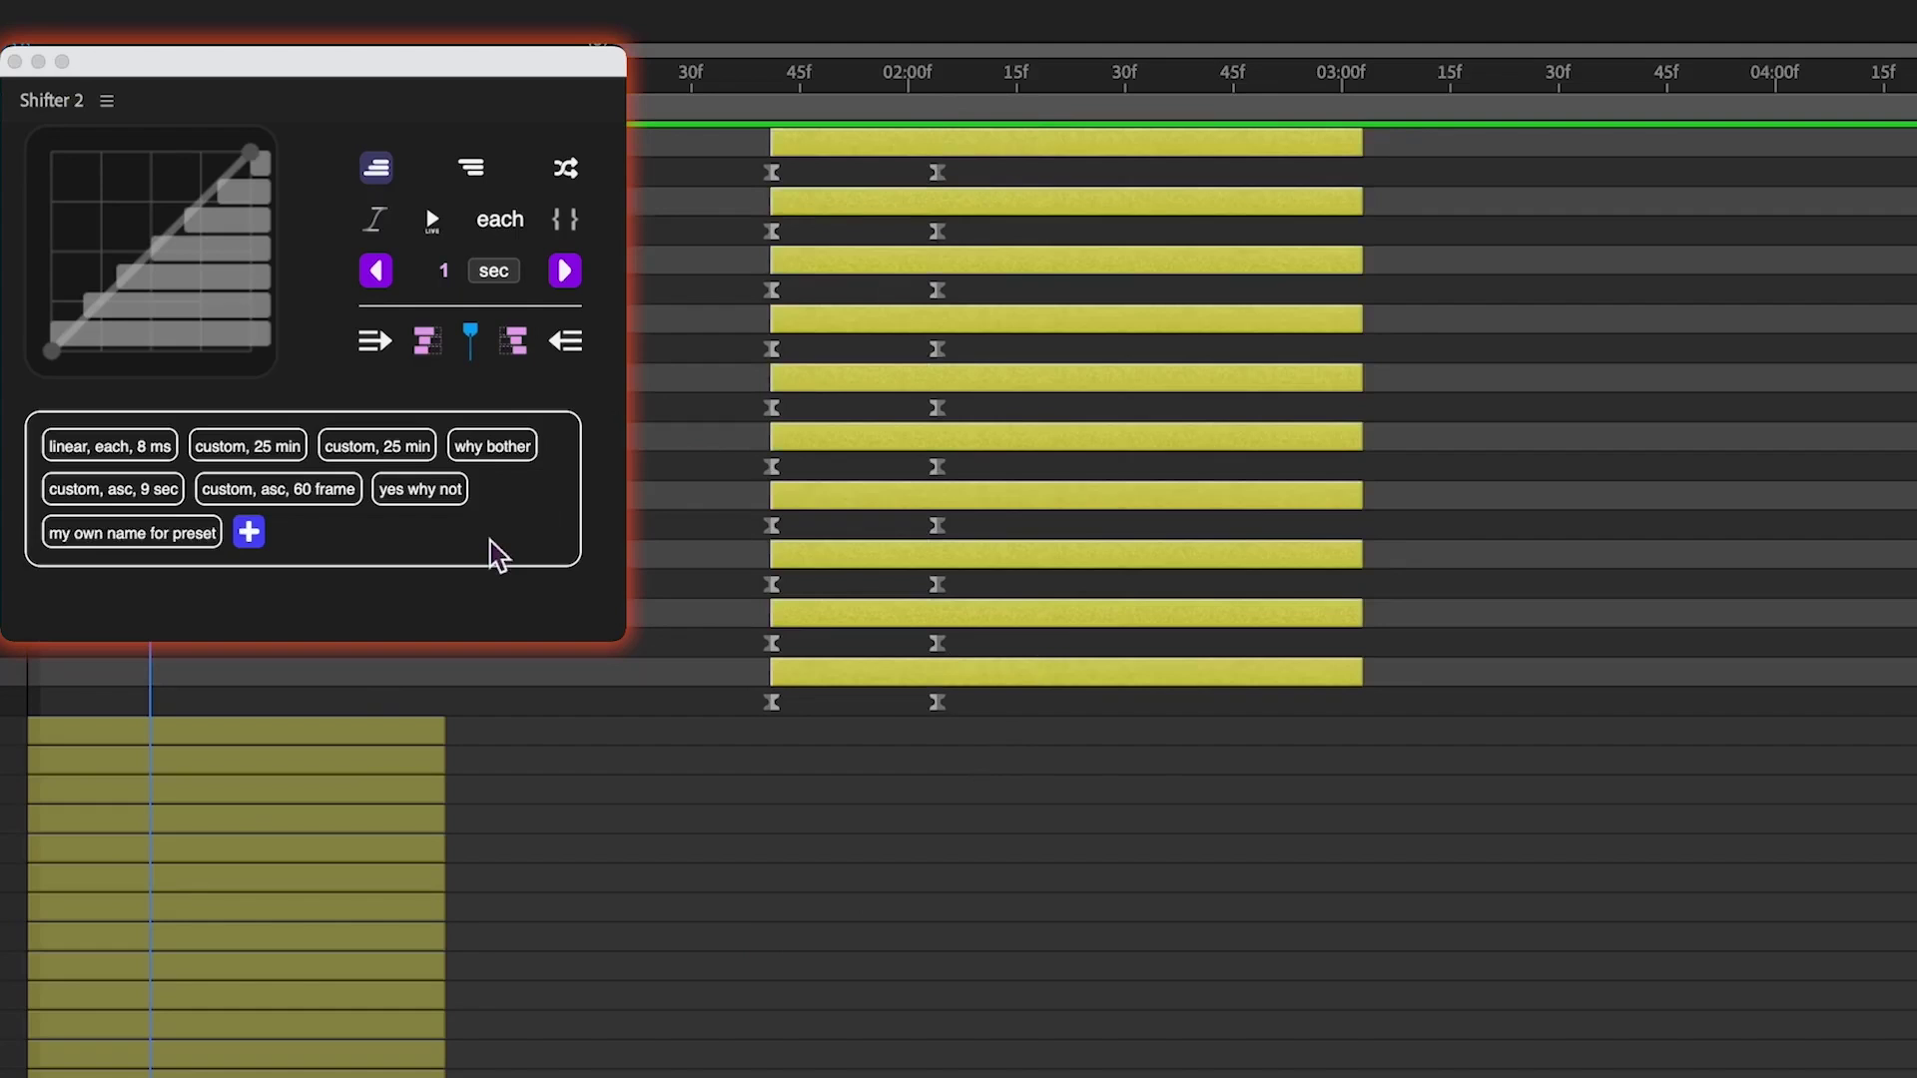
click(569, 272)
click(295, 426)
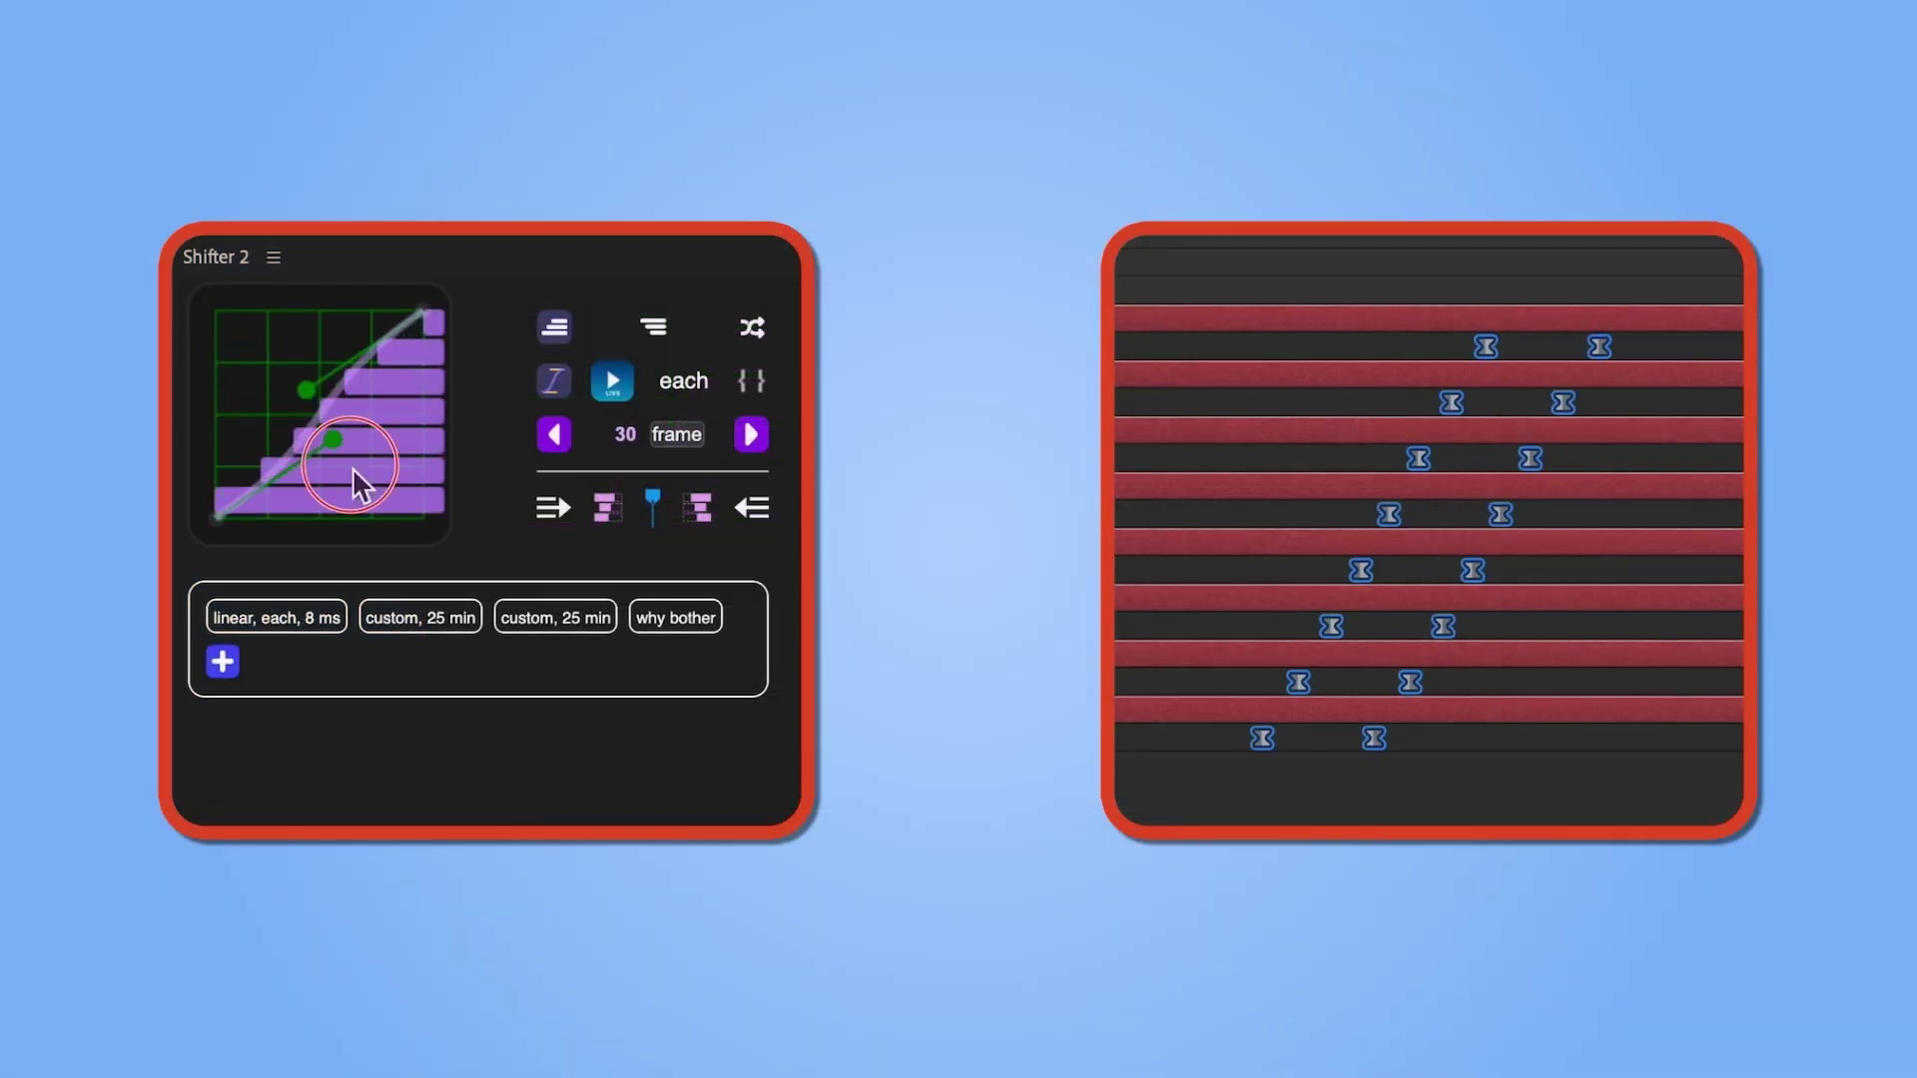
drag(361, 473, 407, 512)
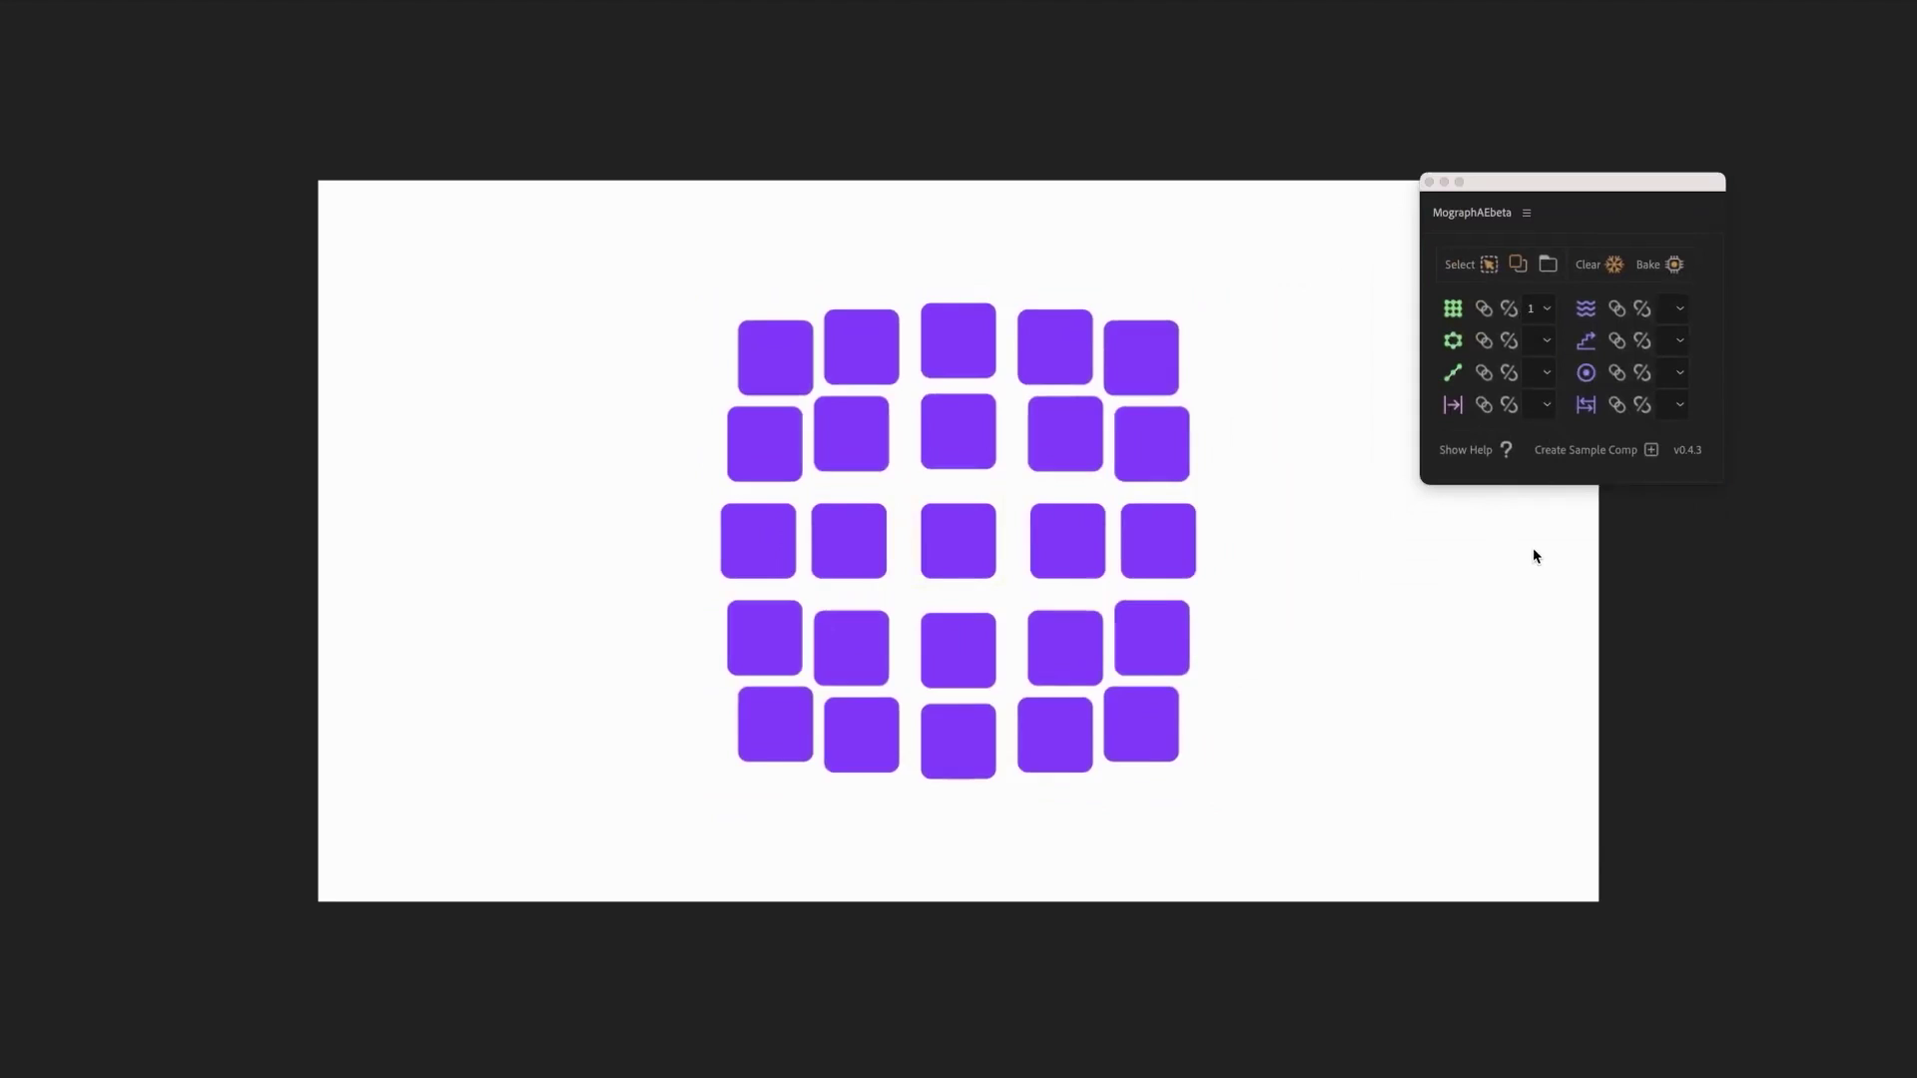
- Generate MographAE's sample composition of outlined squares
click(1589, 449)
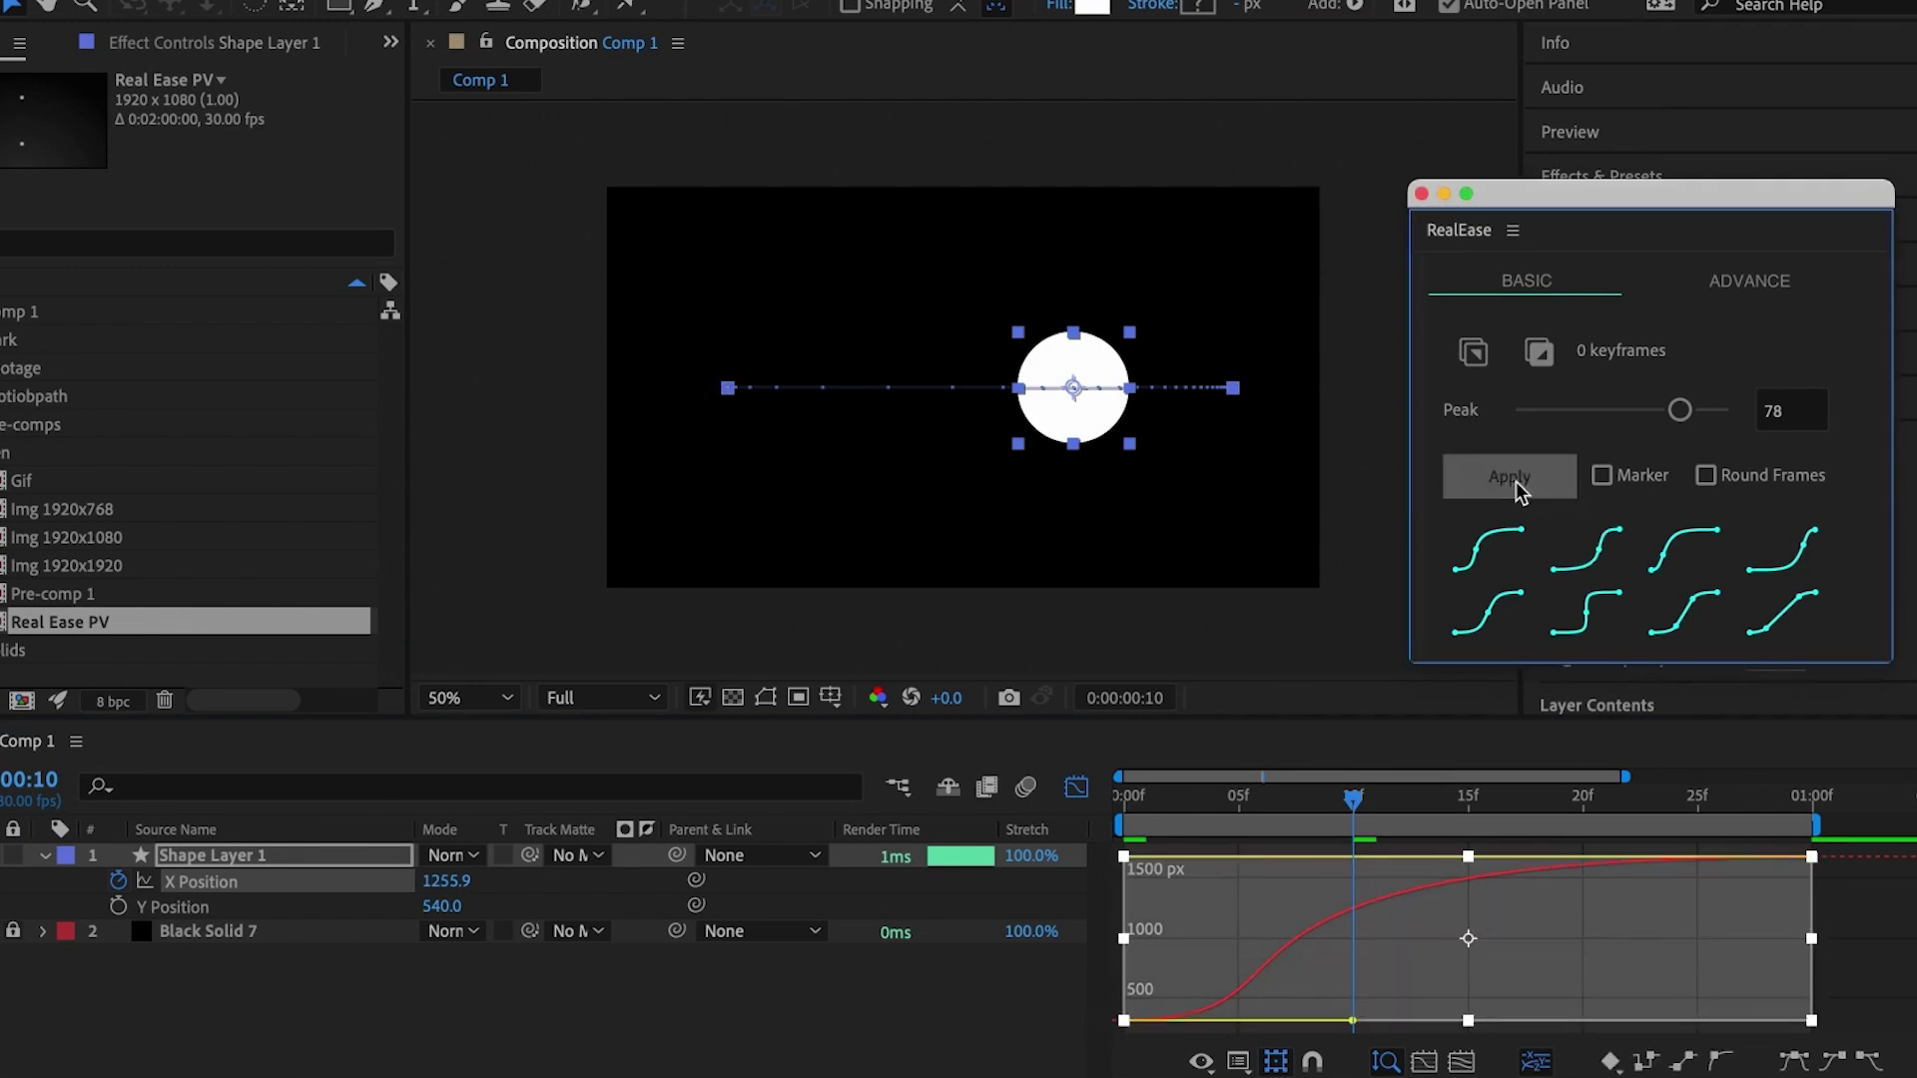
- Apply RealEase presets to the circle's position keyframes, previewing and trying a sharper curve
click(1516, 477)
key(space)
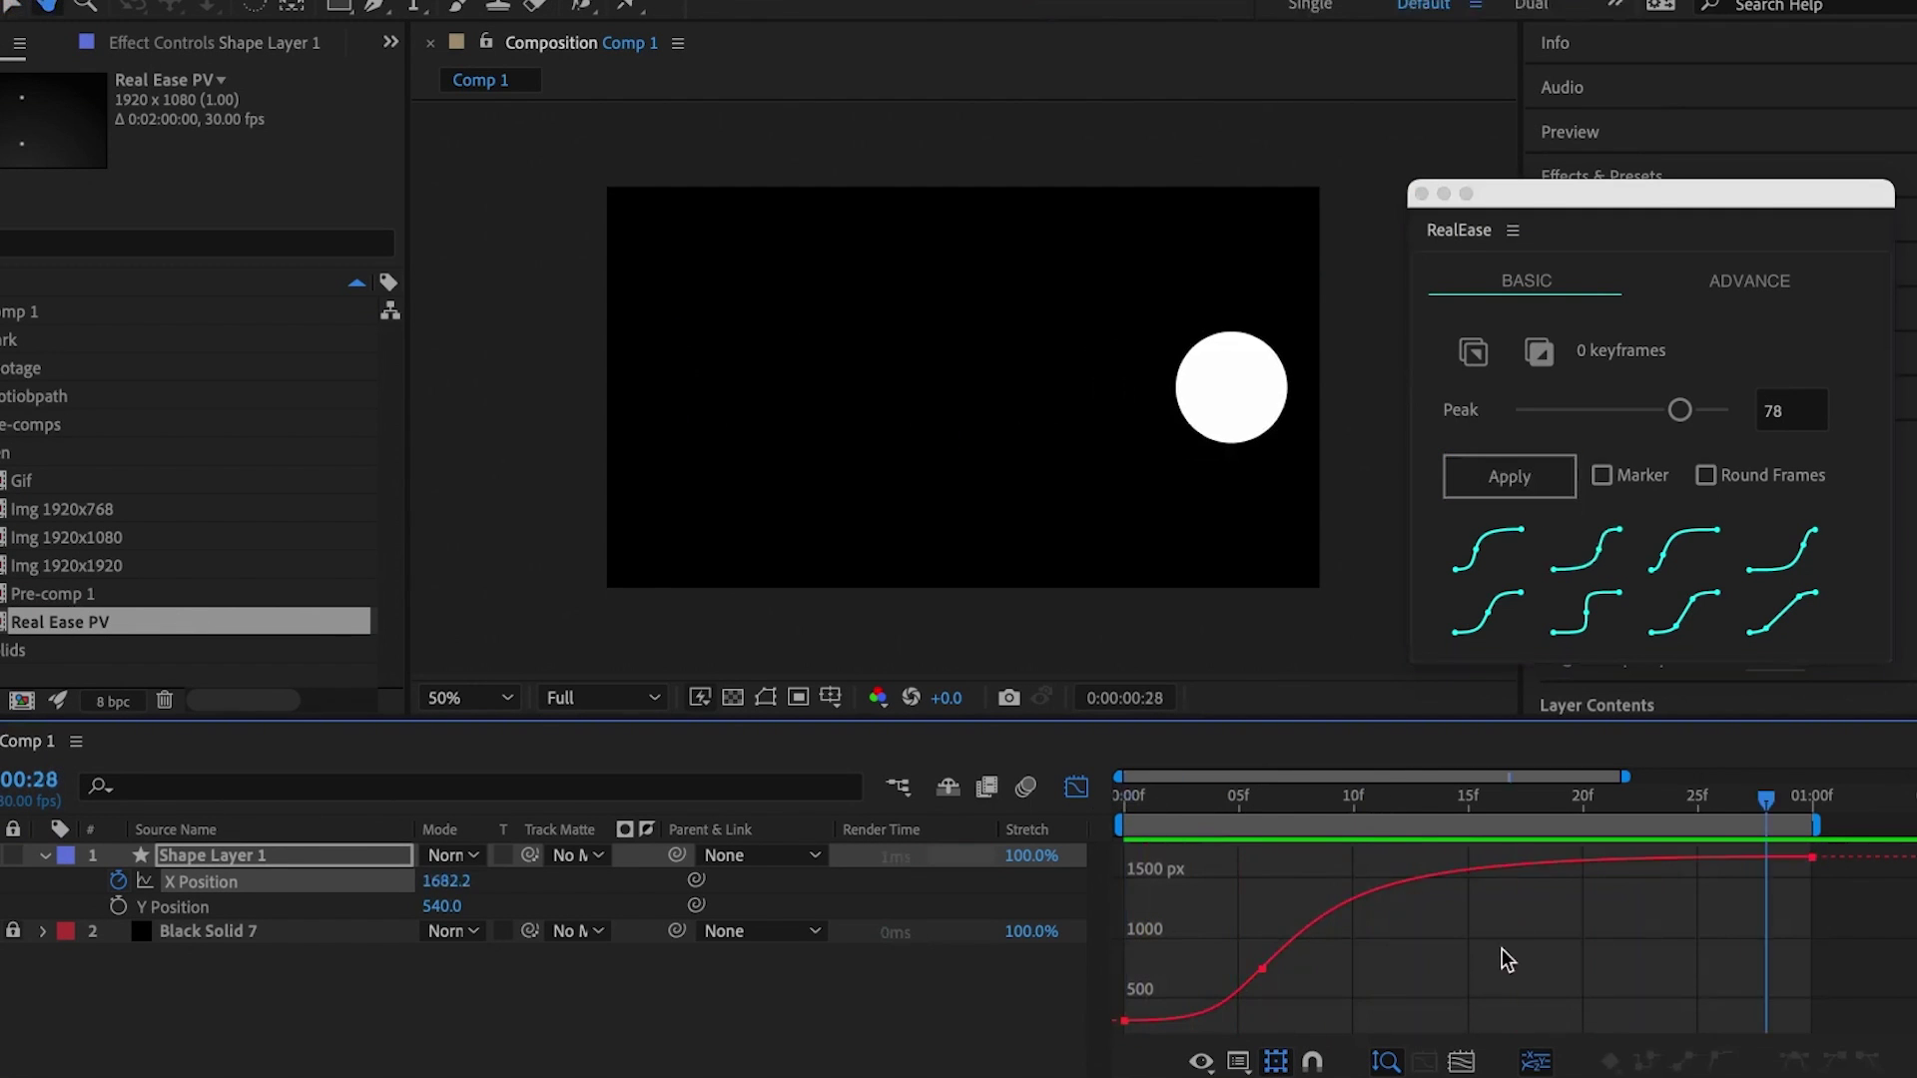
click(1488, 567)
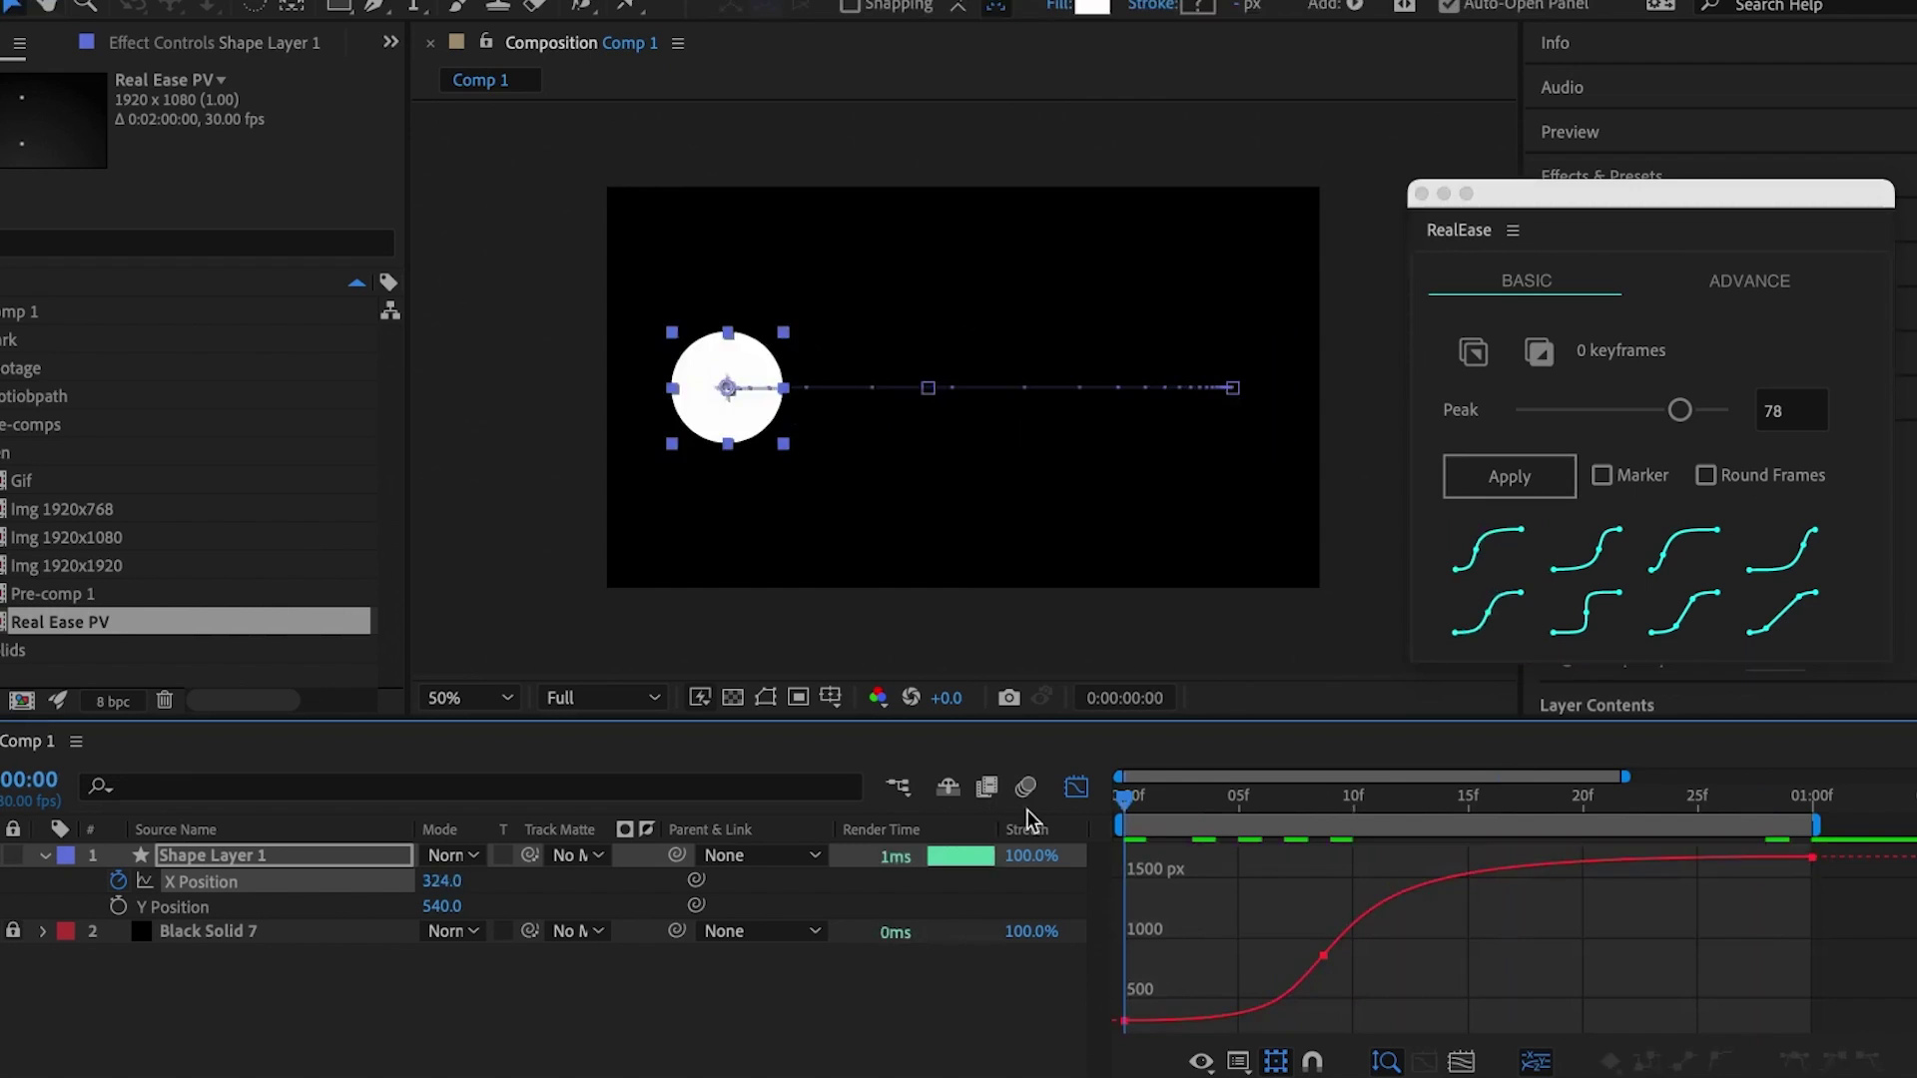
click(1745, 554)
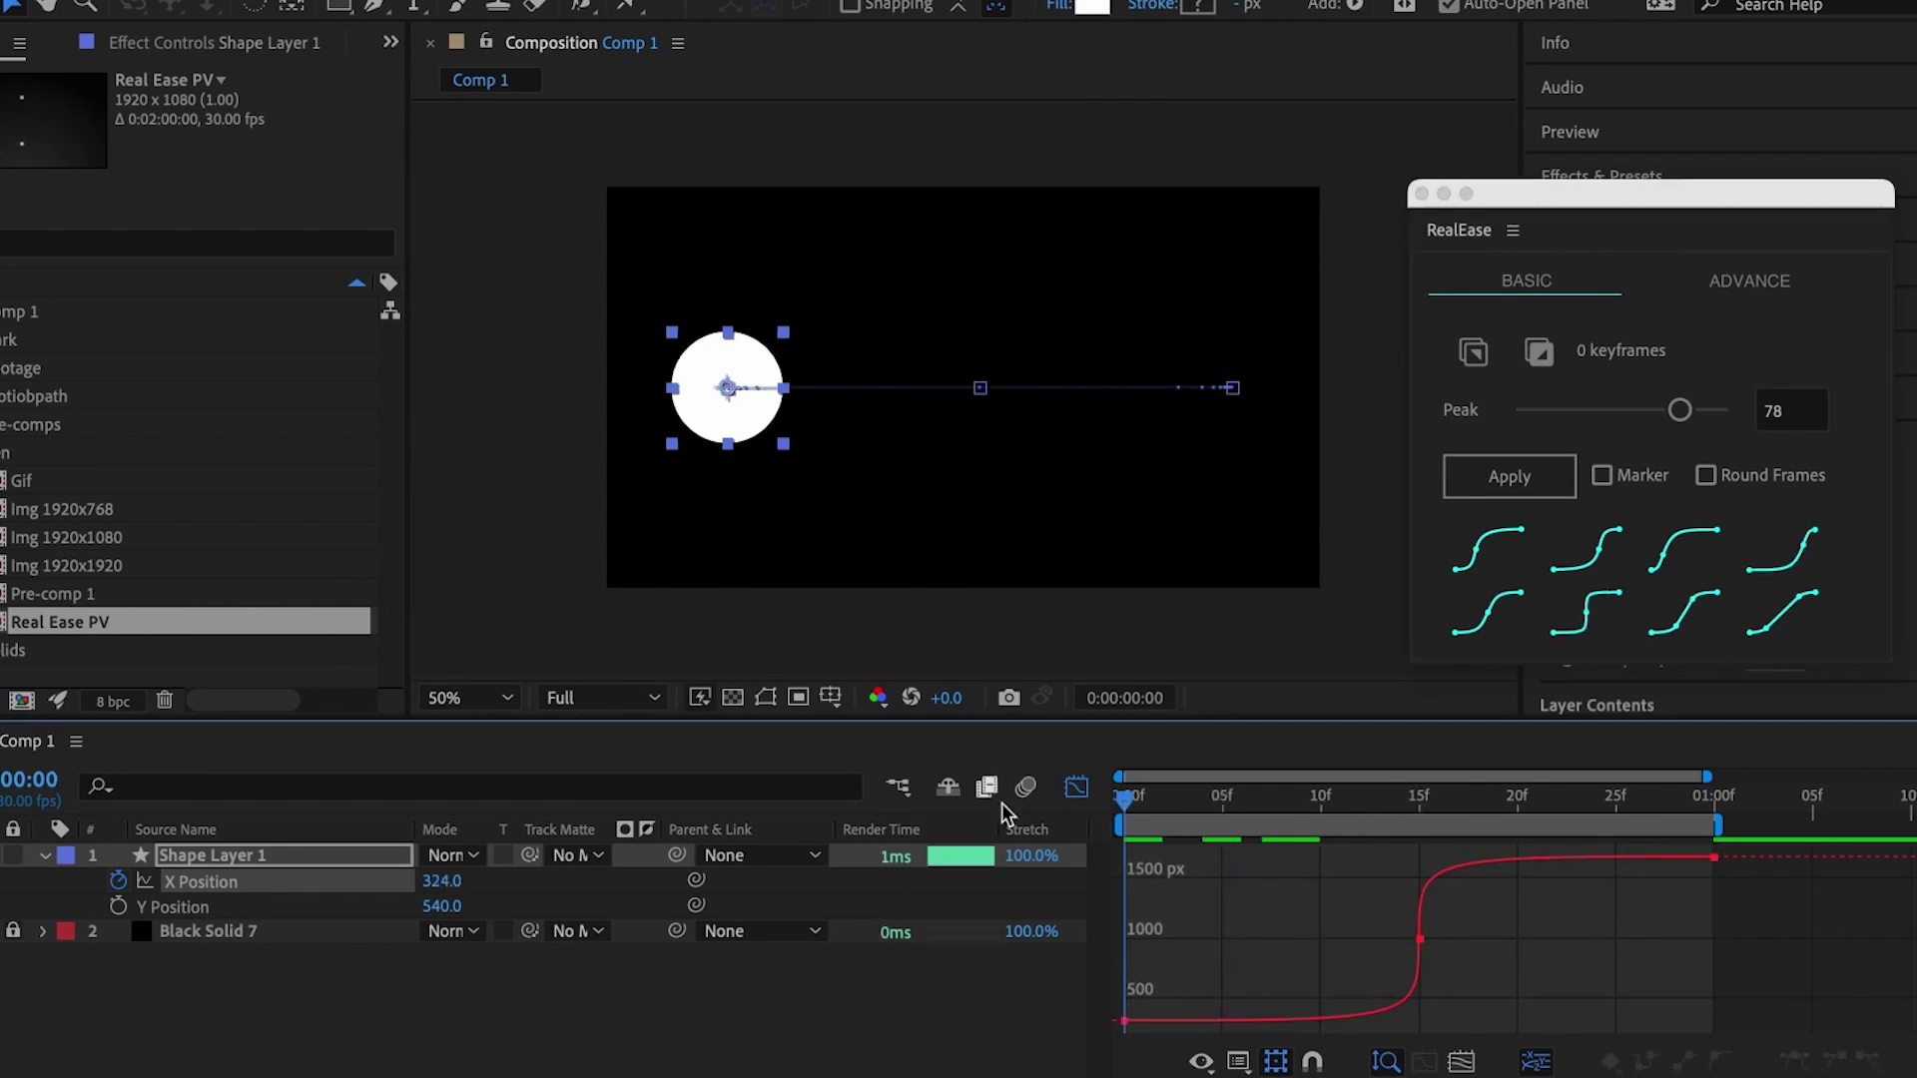
- Reapply the ease preset to both position keyframes with the Peak marker enabled
drag(1672, 750, 1115, 1024)
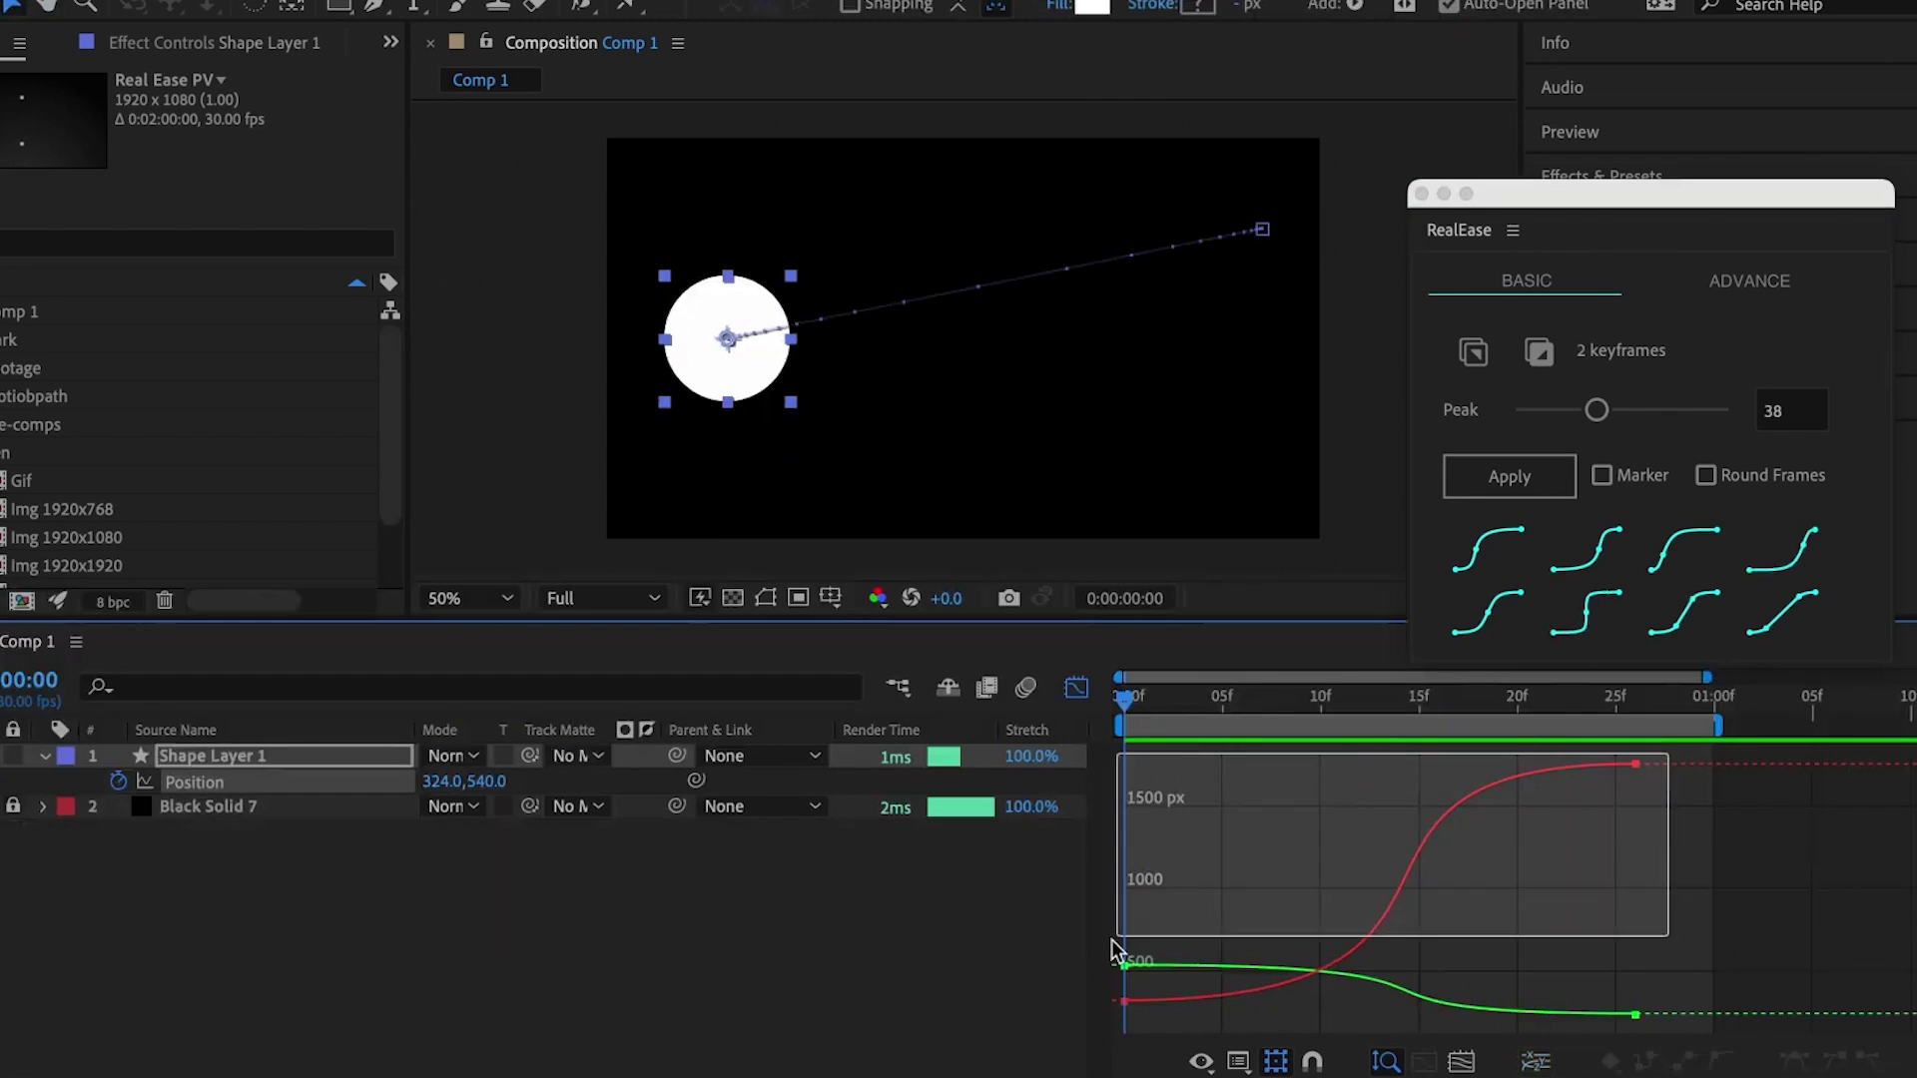
drag(1393, 697, 1420, 696)
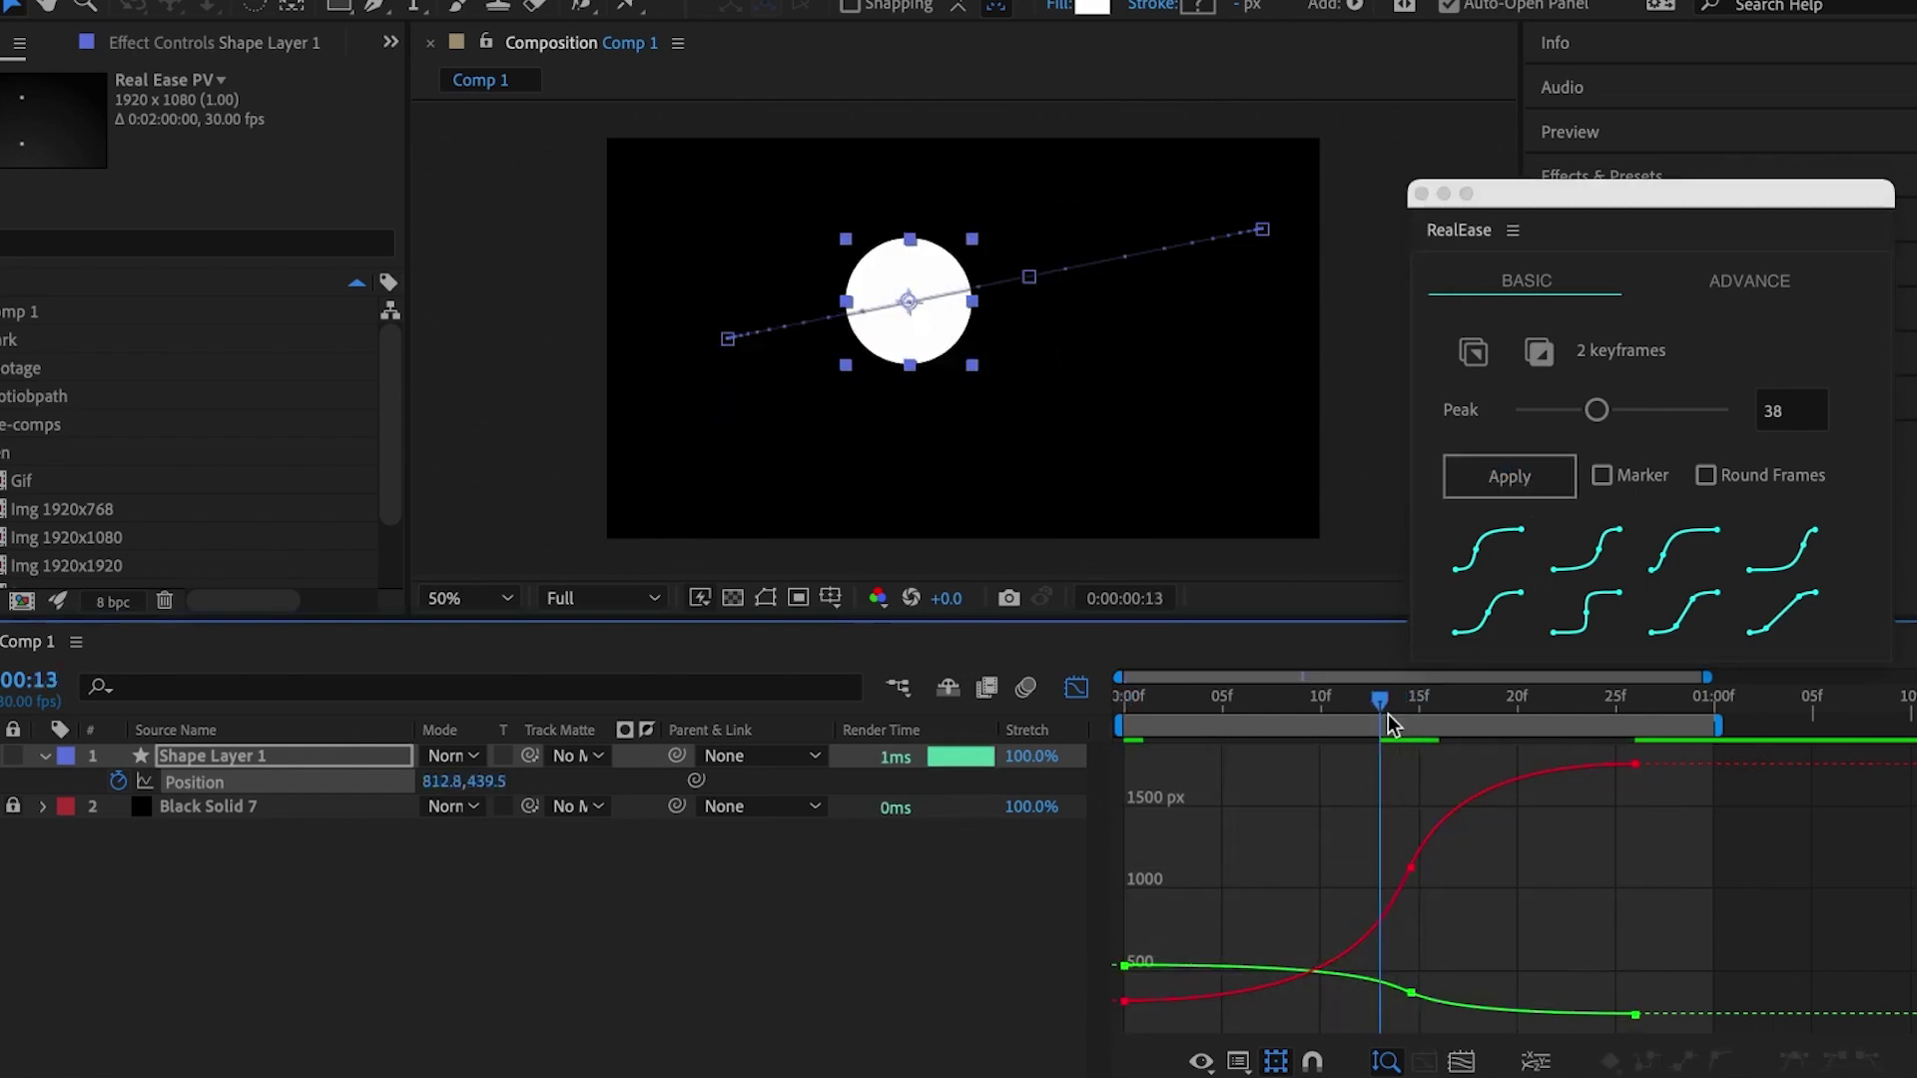
key(ctrl+a)
click(1603, 475)
click(1489, 548)
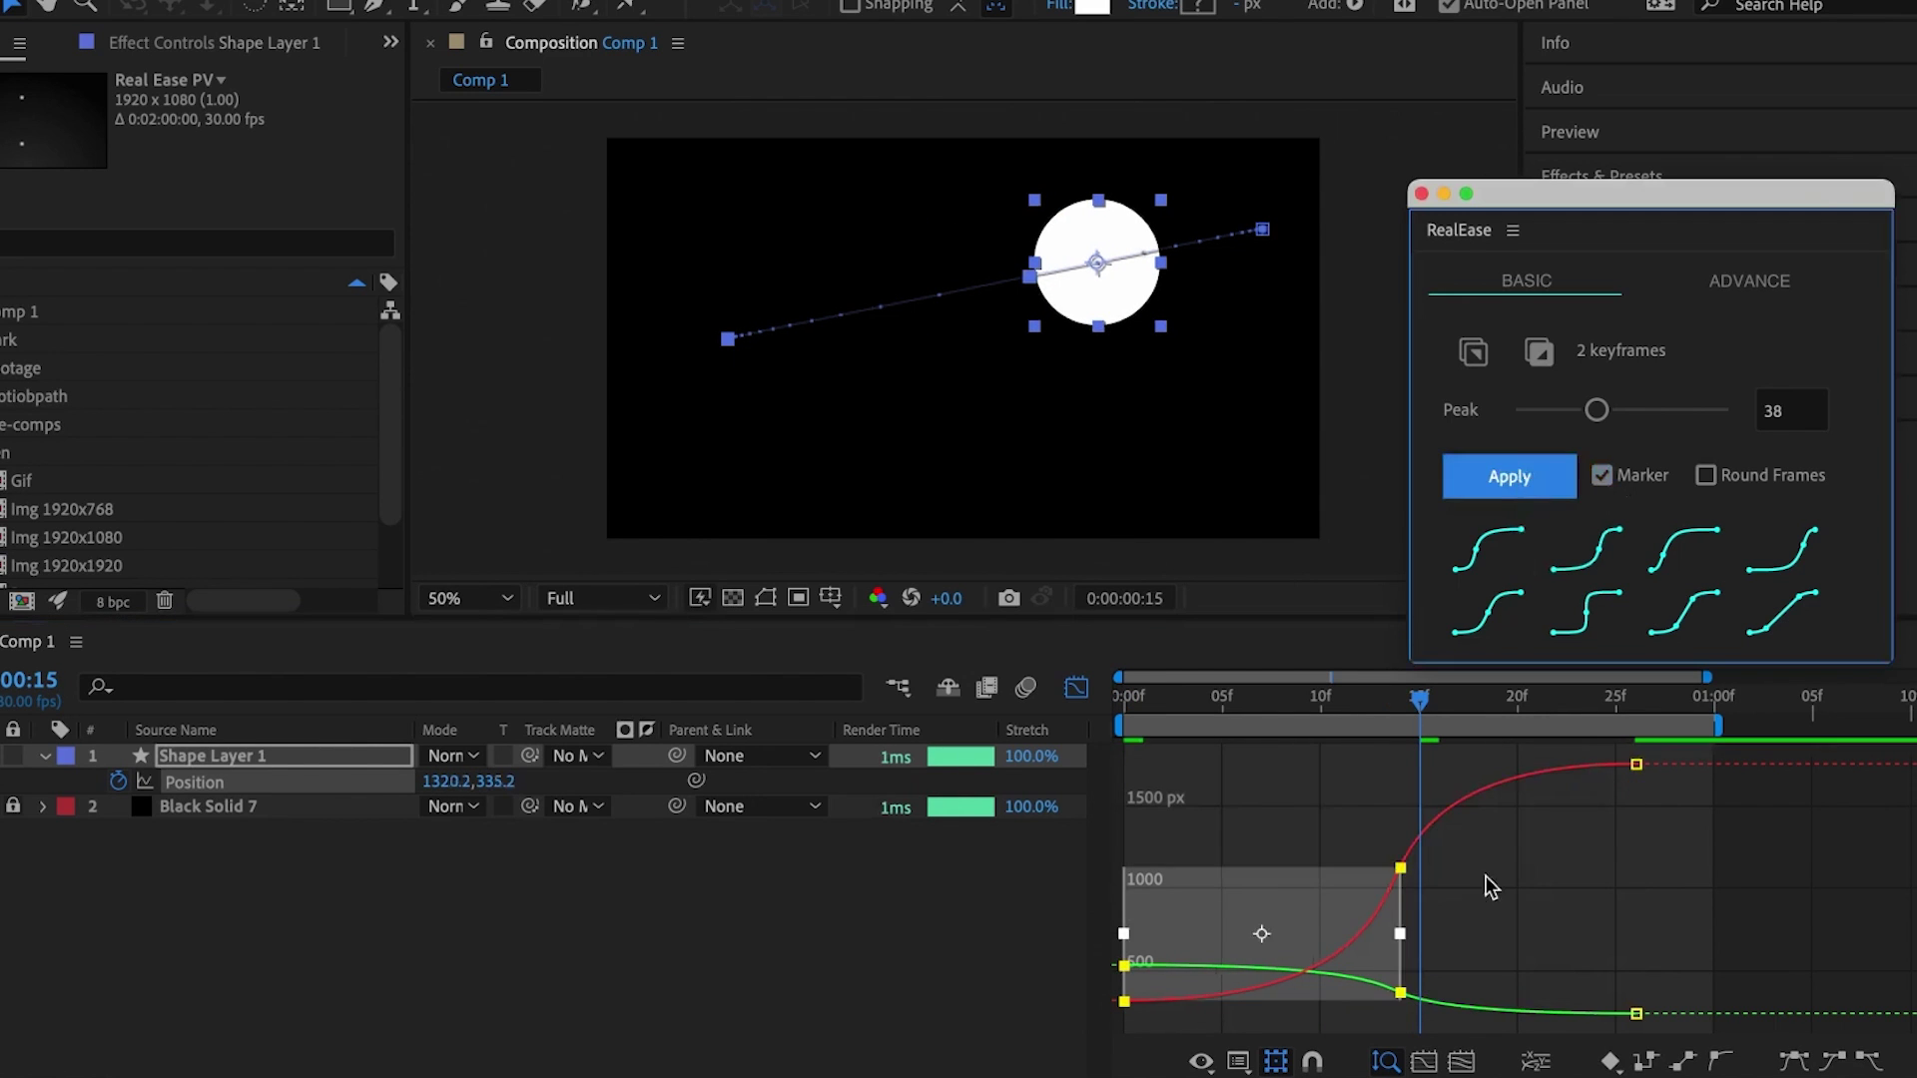
- Check the Peak marker on the layer bar and re-ease the selected keyframes
click(1076, 688)
drag(1424, 704, 1391, 708)
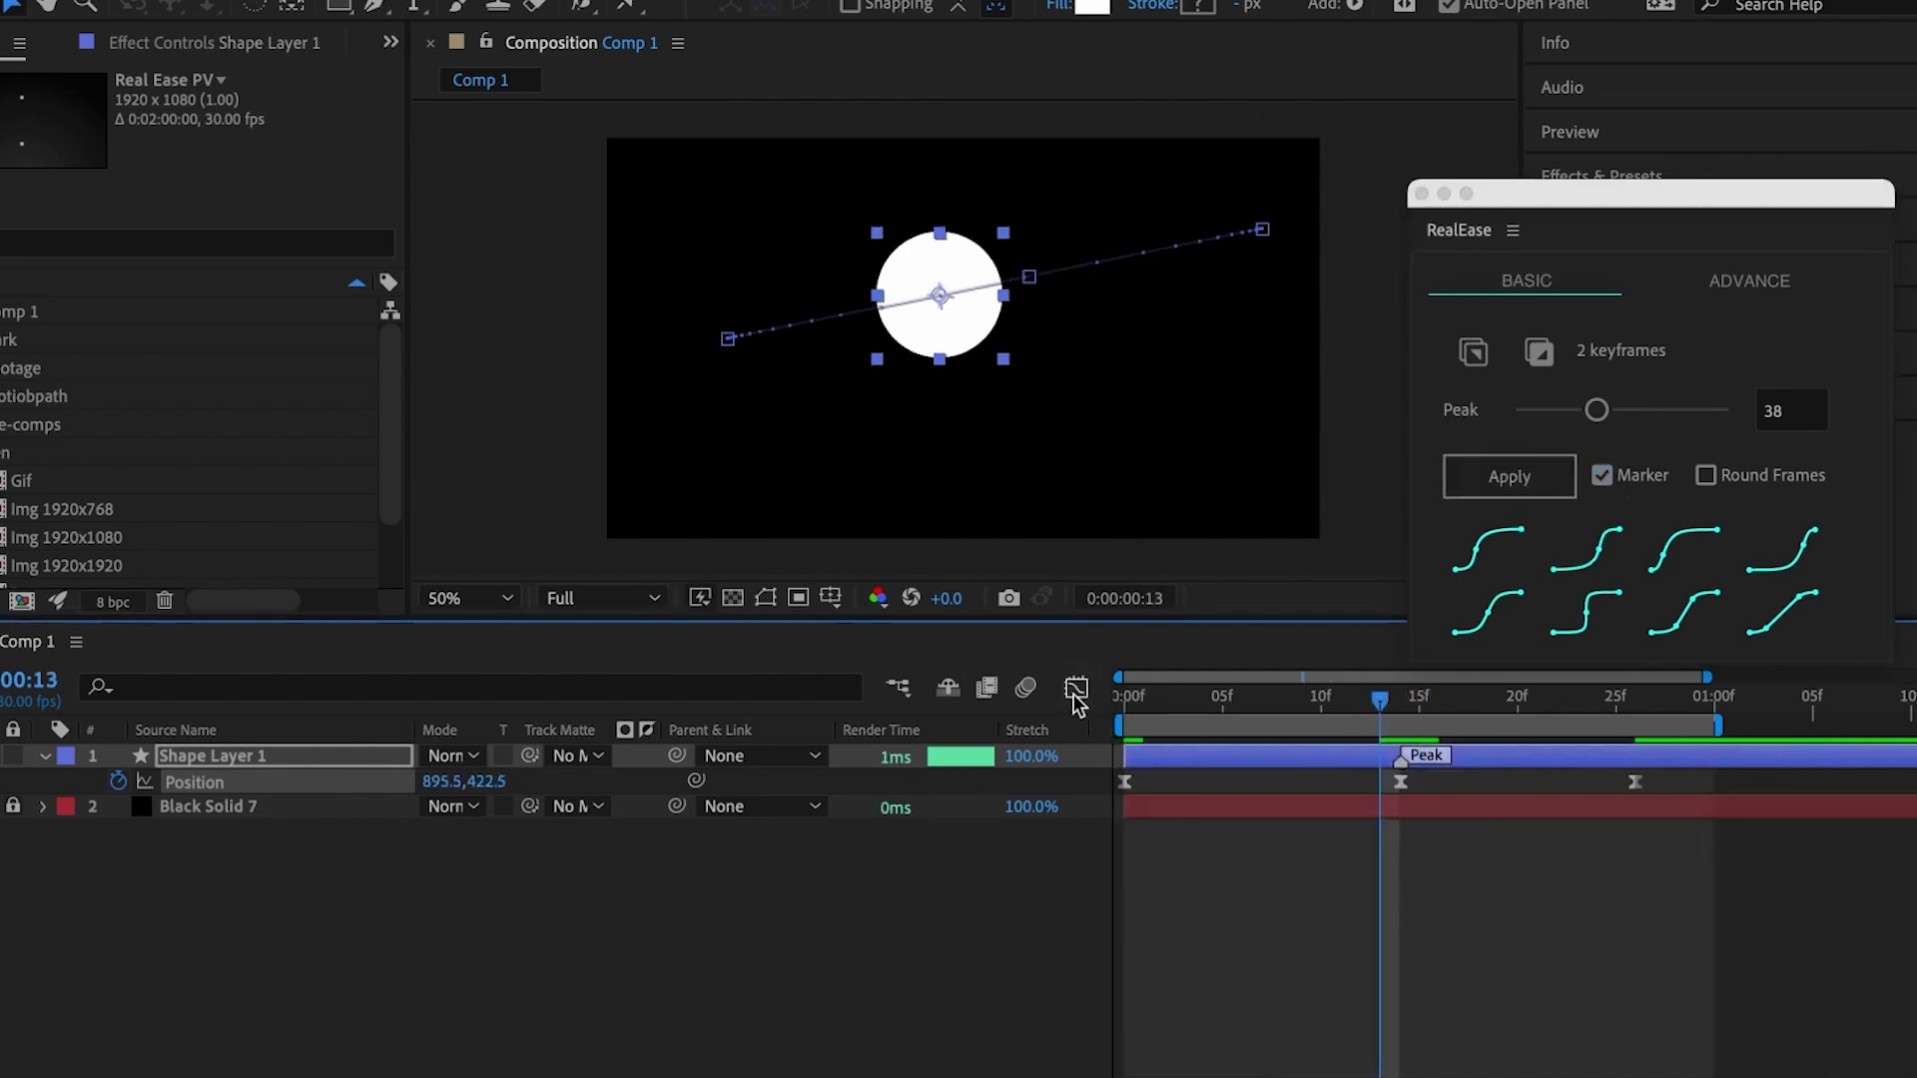
click(1077, 690)
drag(1347, 837, 1393, 931)
mouse_move(1681, 757)
mouse_down()
mouse_move(1454, 884)
mouse_move(1112, 1037)
mouse_up()
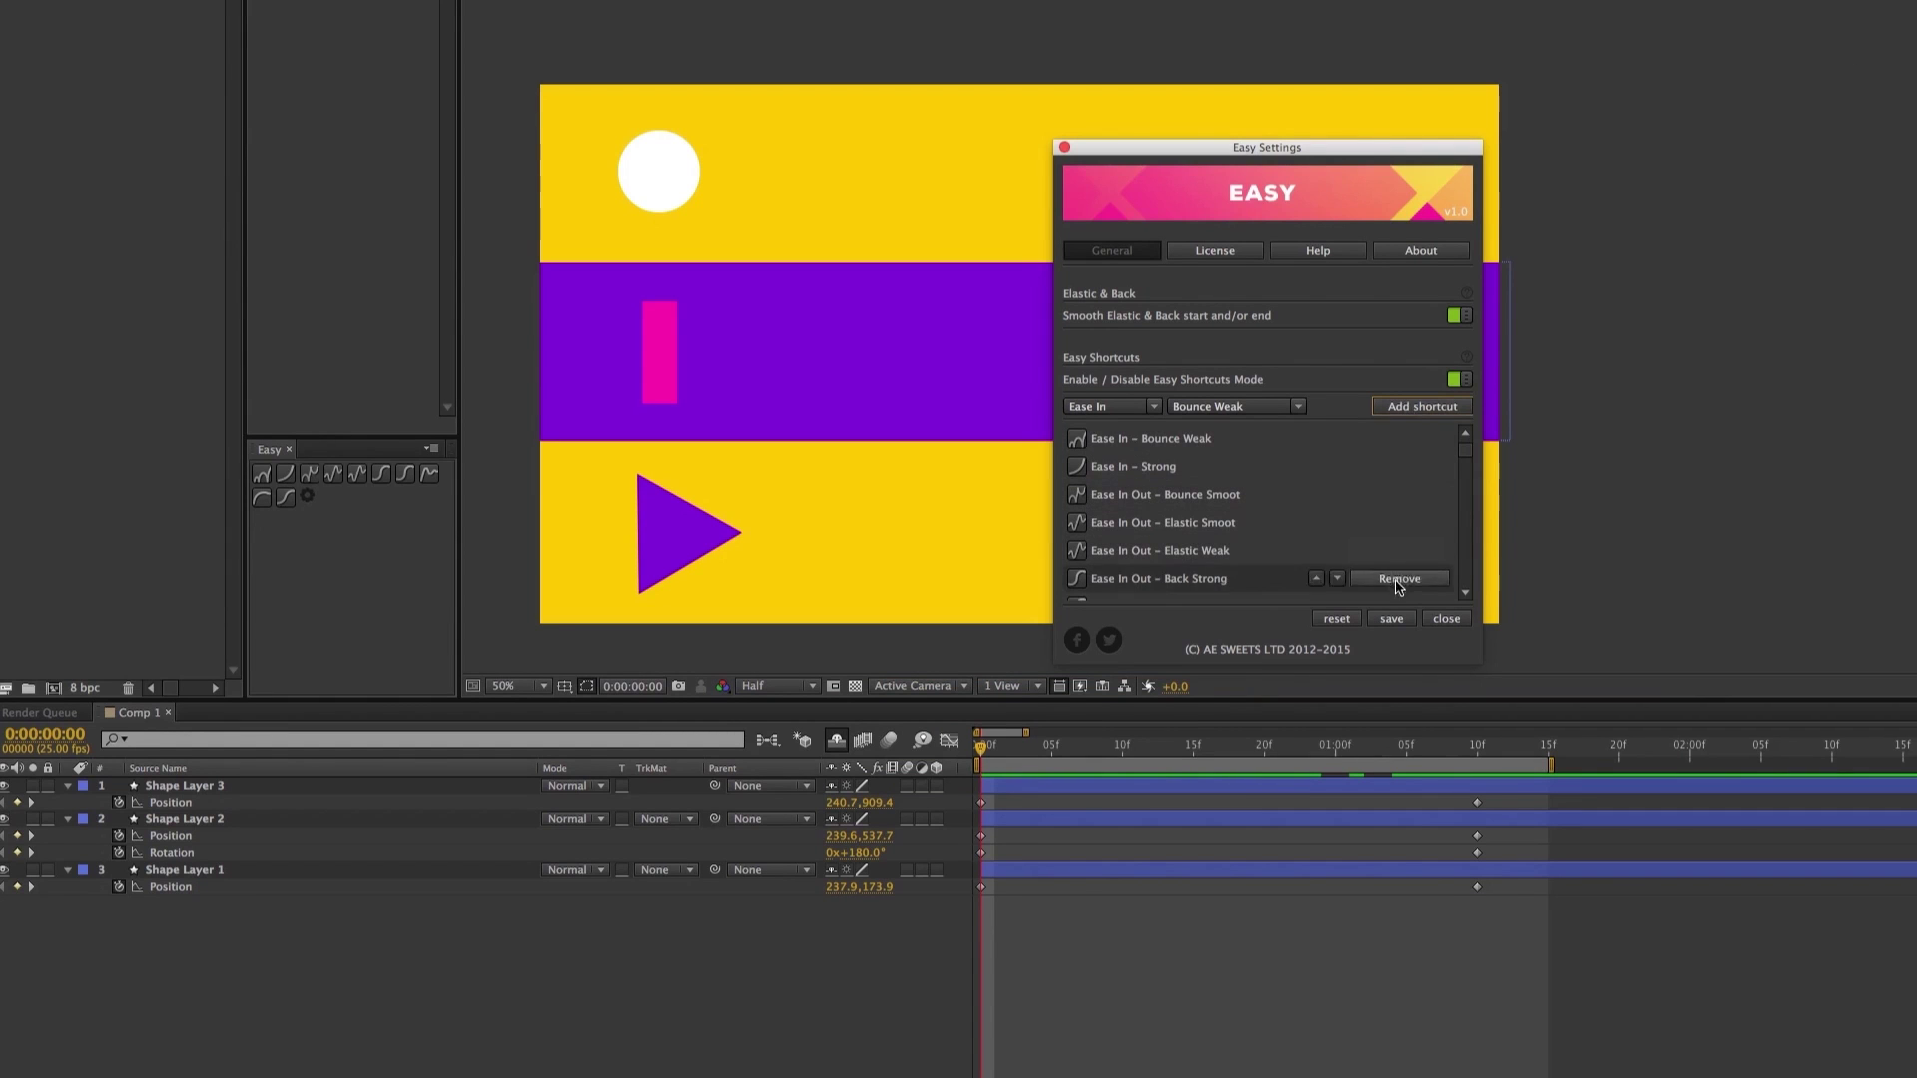
- Close the Easy Settings dialog
click(1445, 619)
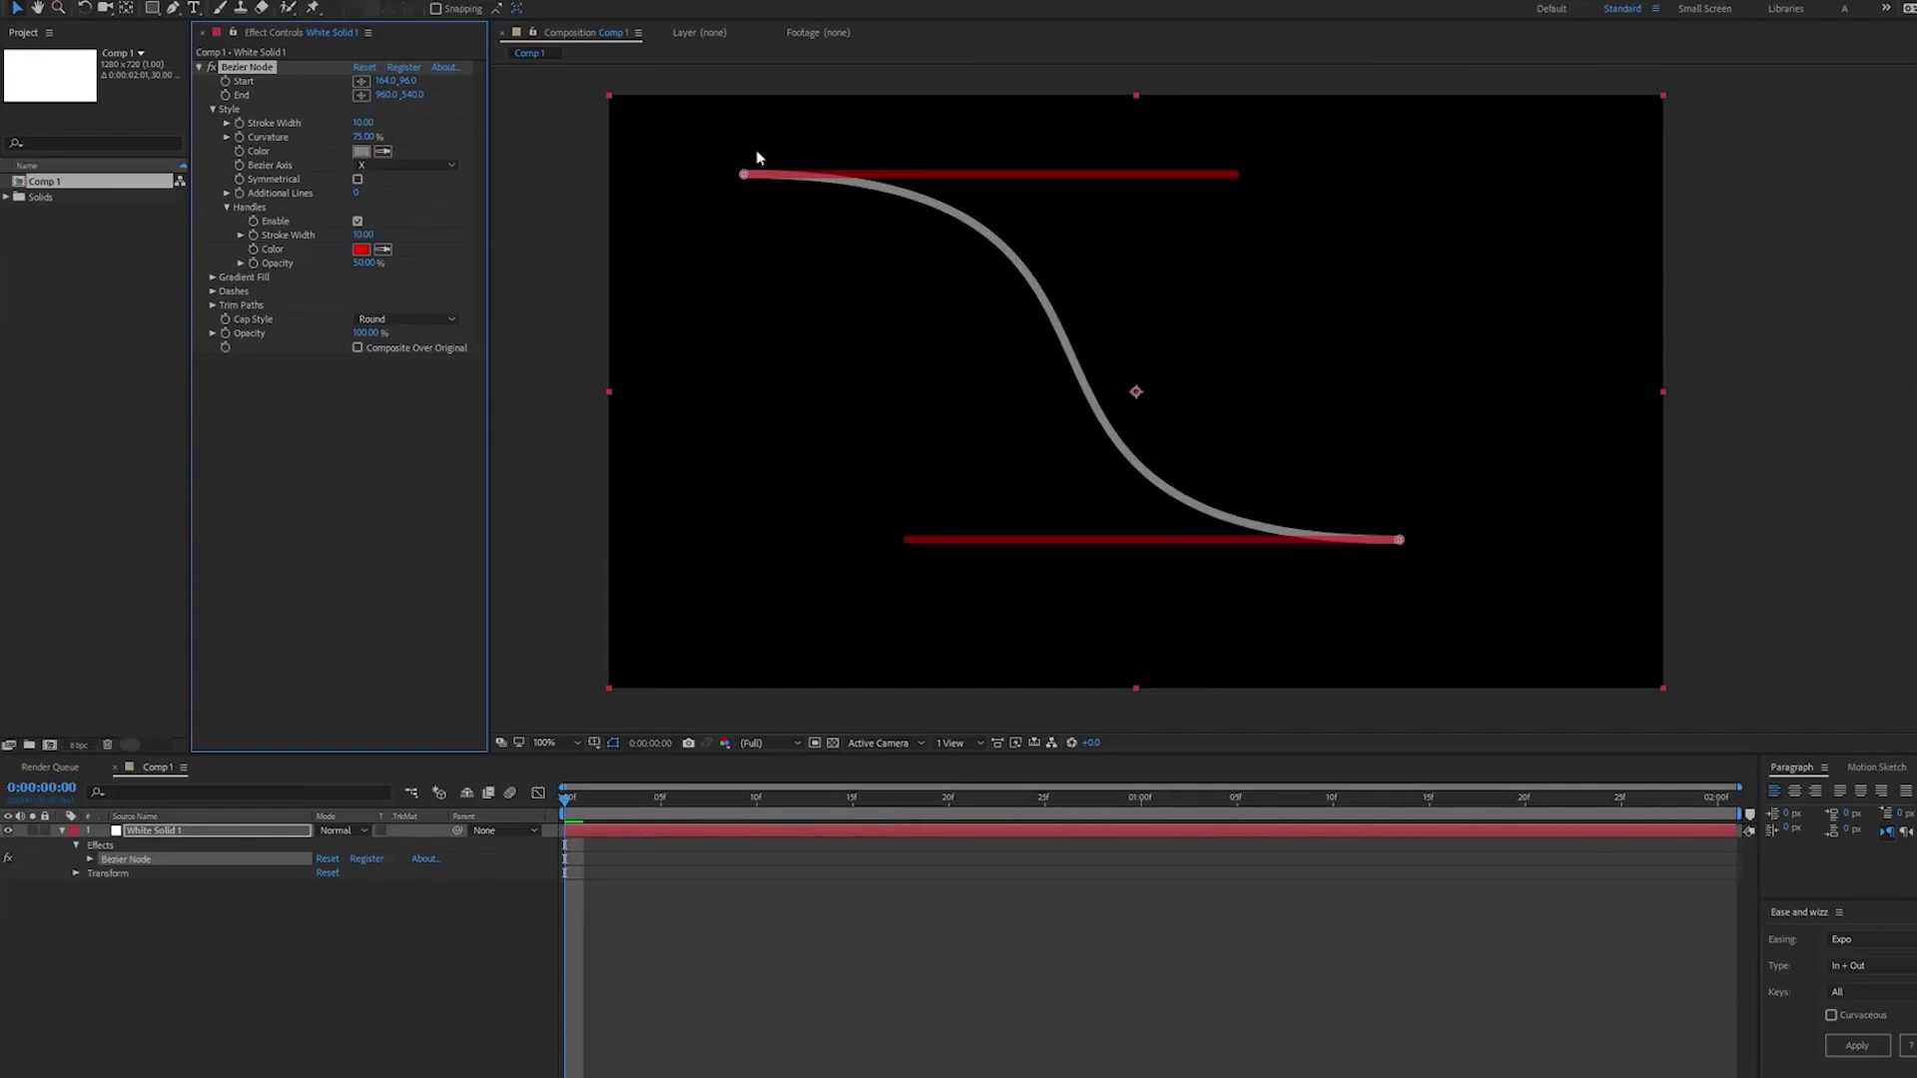
- Change the Bezier Node Curvature value, flattening the curve into a straight line
drag(757, 157, 833, 158)
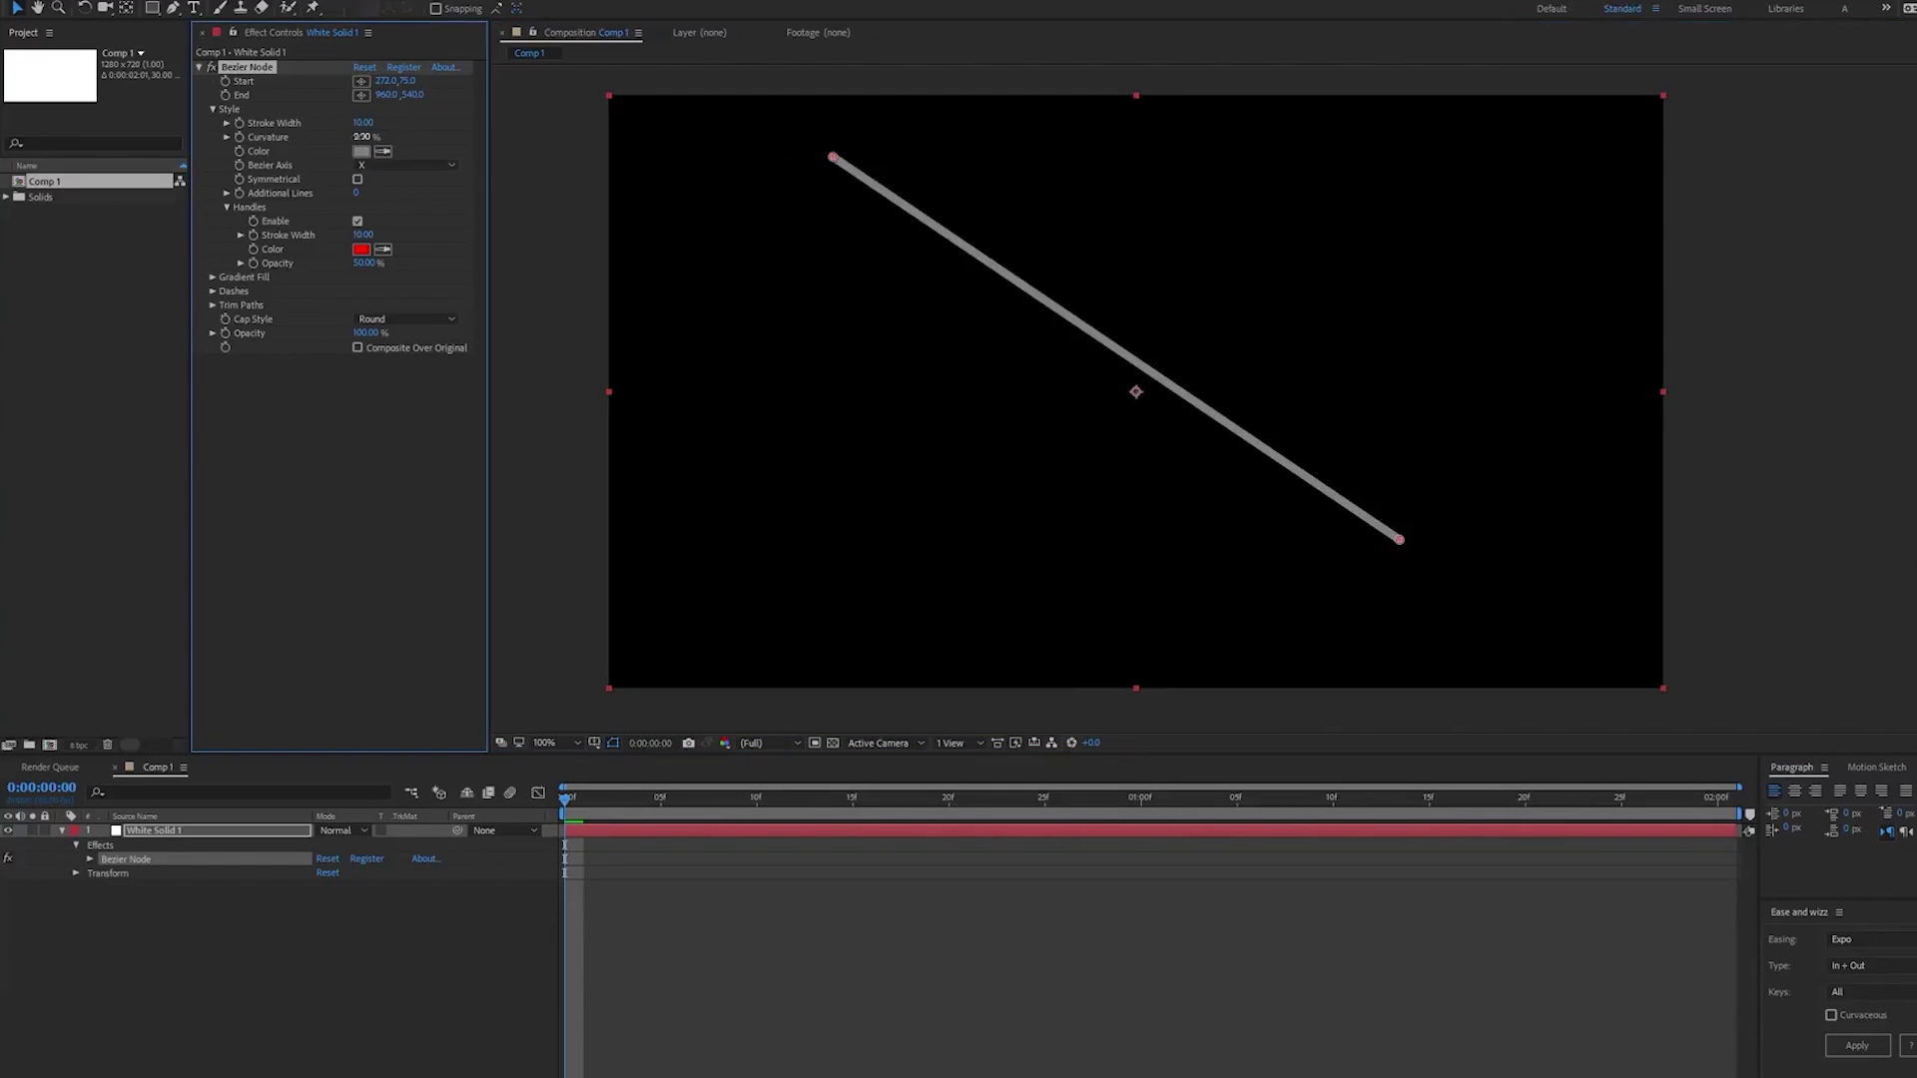
text(100)
key(Return)
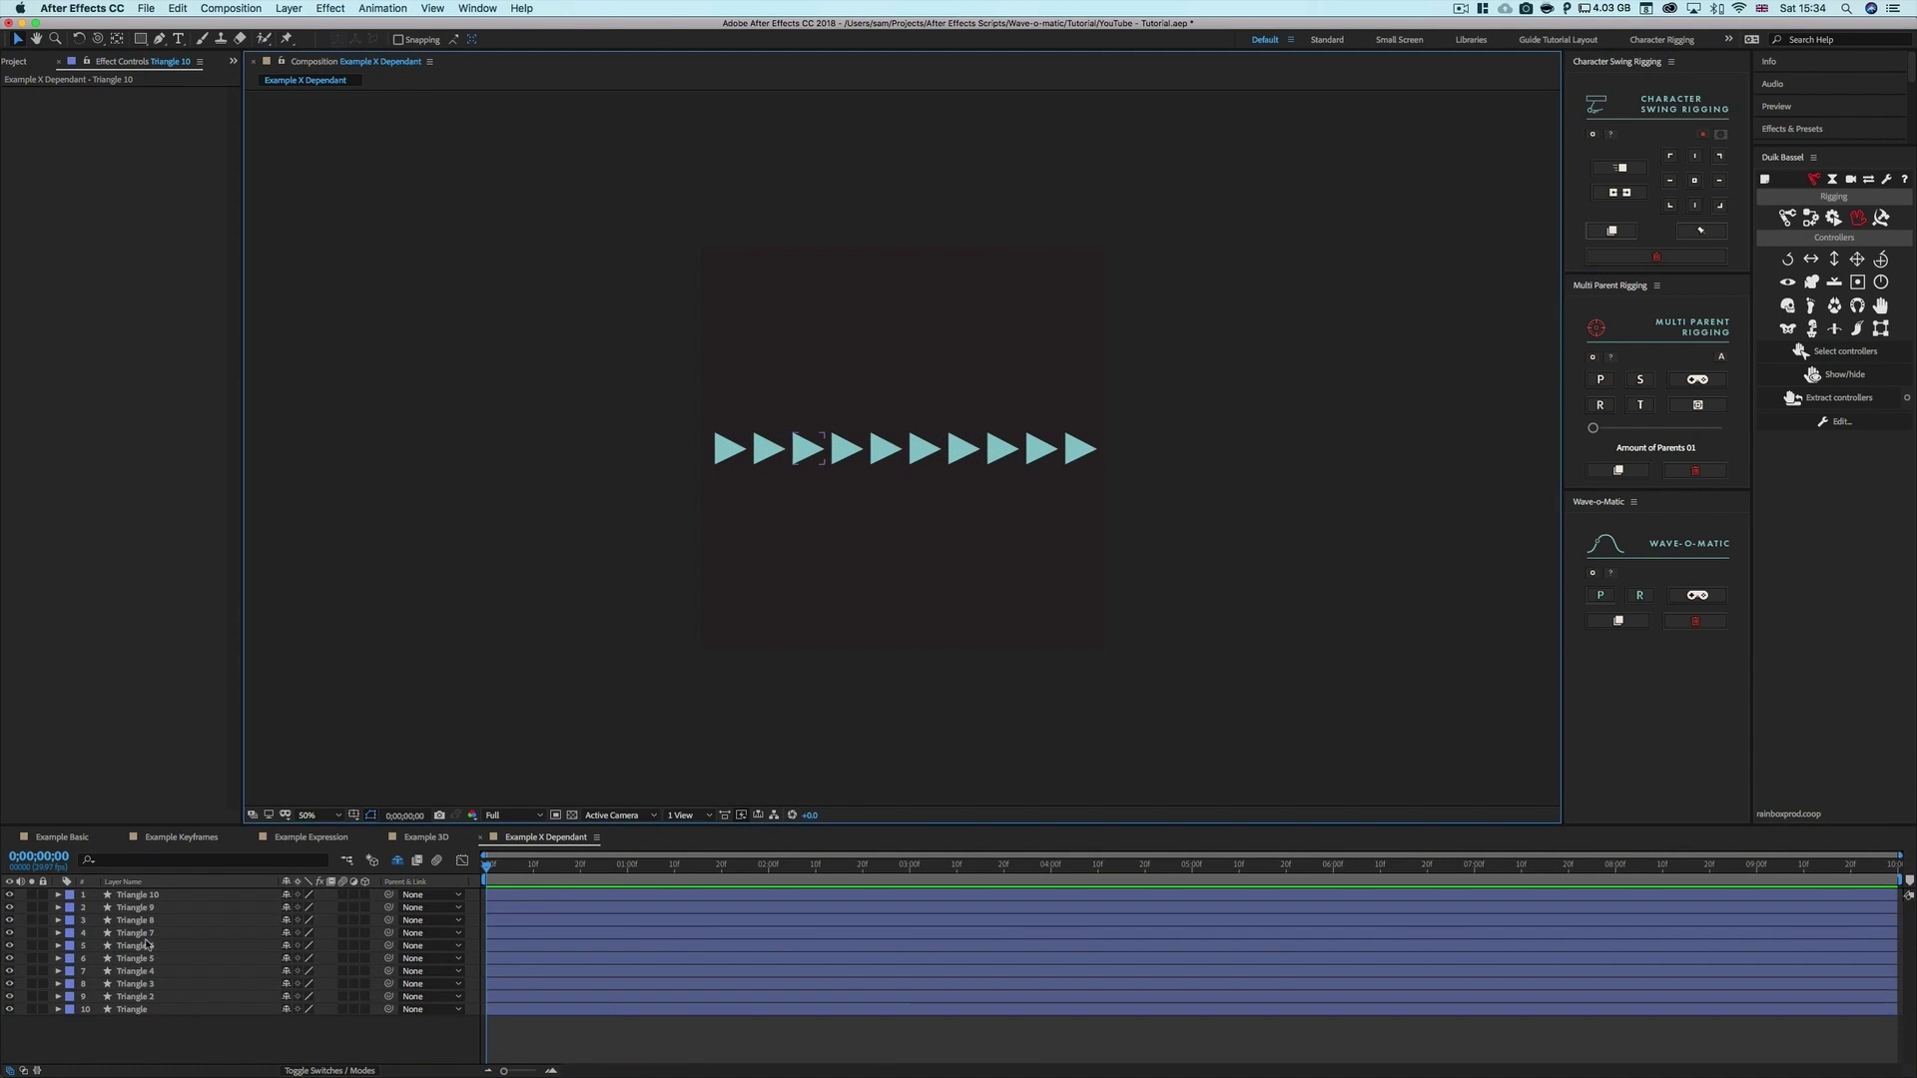
- Select the triangle layers and enable the wave on Triangle 3
key(super+a)
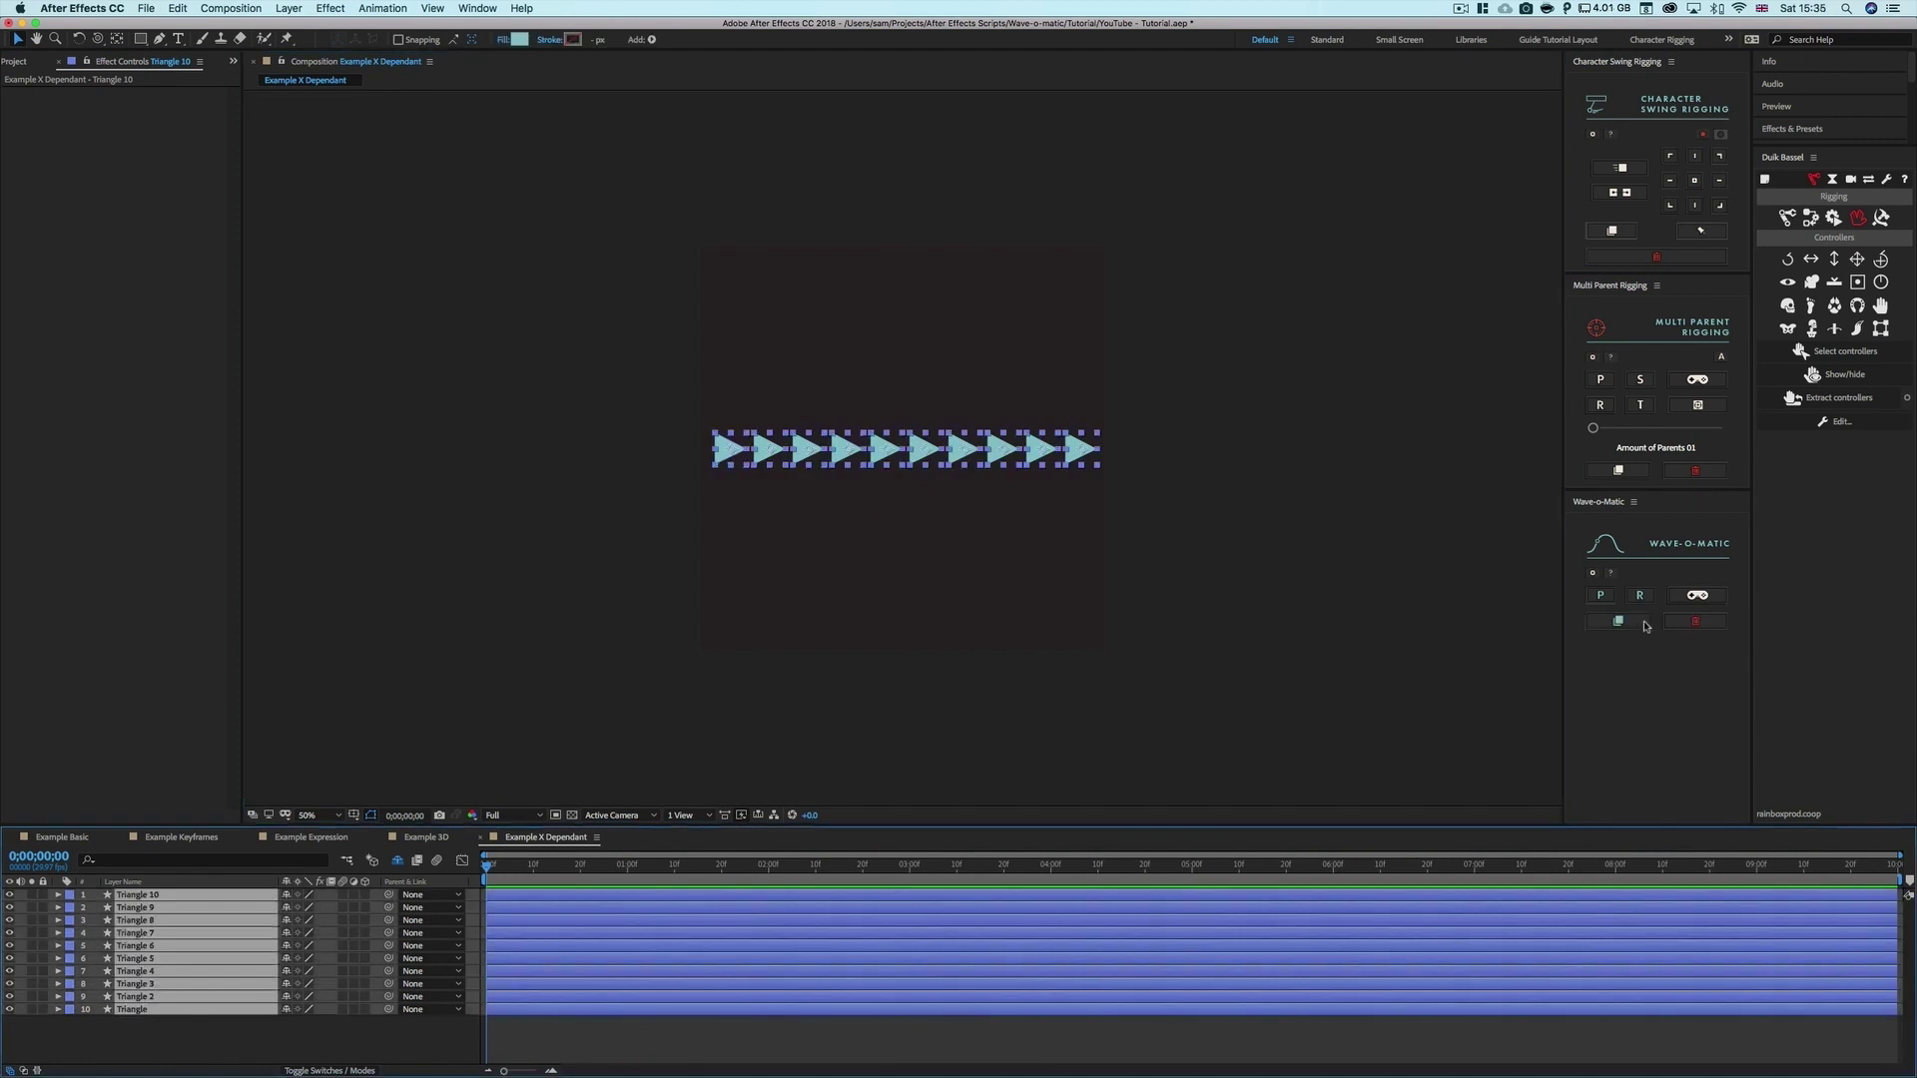
click(133, 1011)
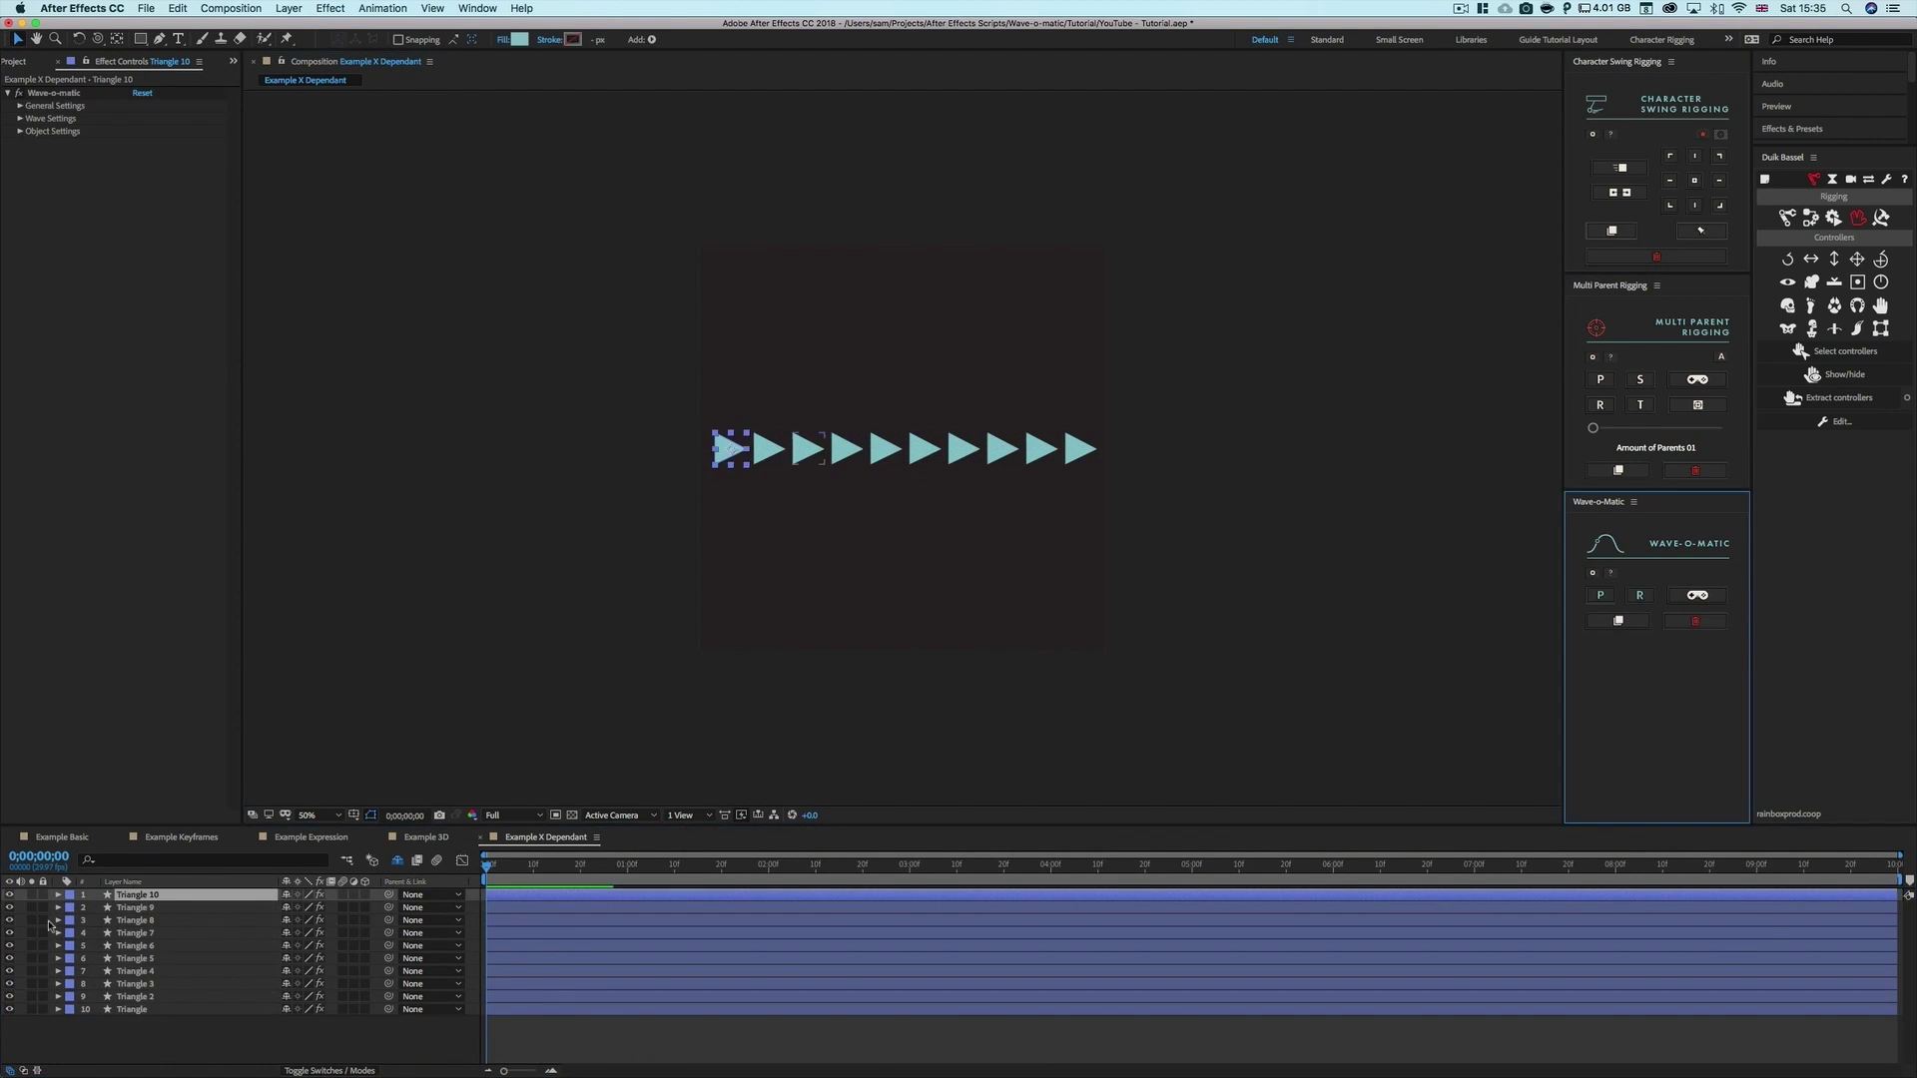
click(337, 693)
click(1041, 450)
drag(1042, 449, 1041, 415)
click(1001, 449)
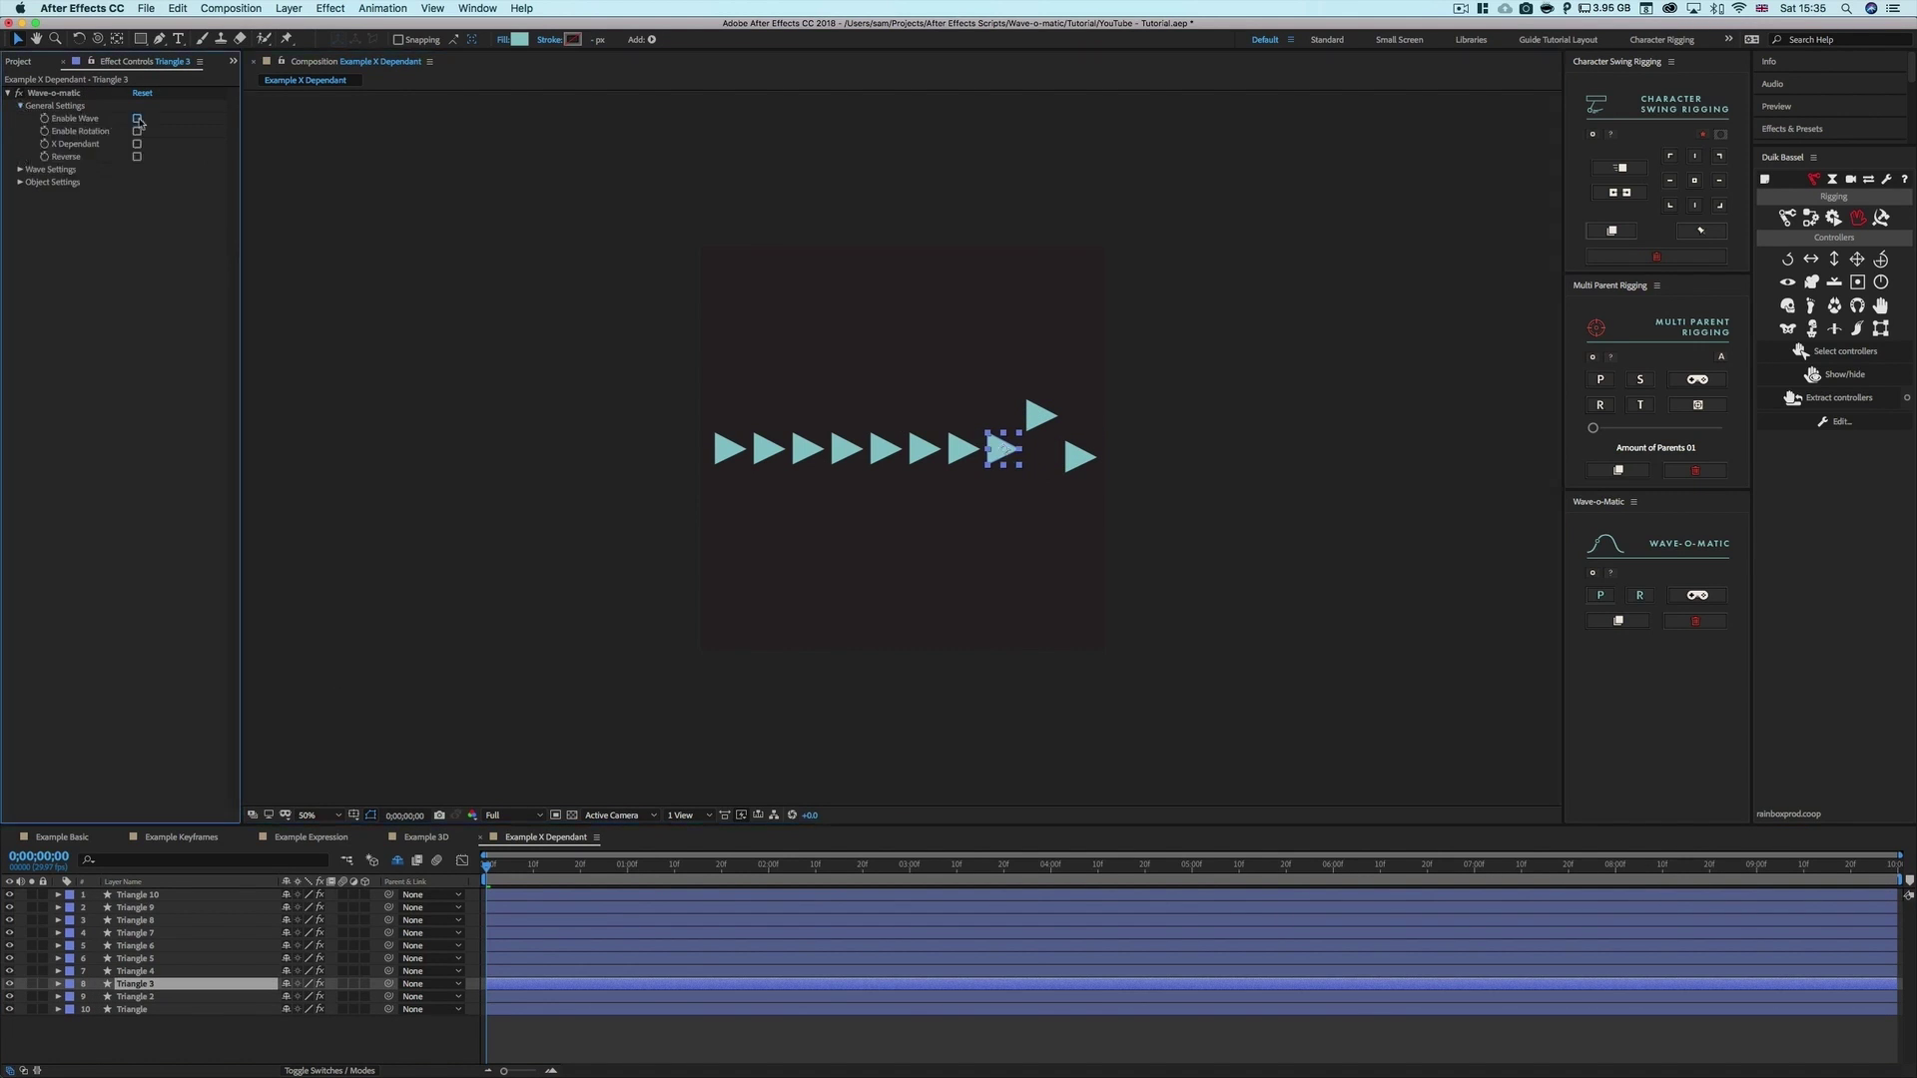
- Extend the wave to each remaining triangle layer in turn, through the last one
key(super+v)
key(super+Up)
key(super+v)
key(super+Up)
key(super+v)
key(super+Up)
key(super+v)
key(super+Up)
key(super+v)
key(super+Up)
key(super+v)
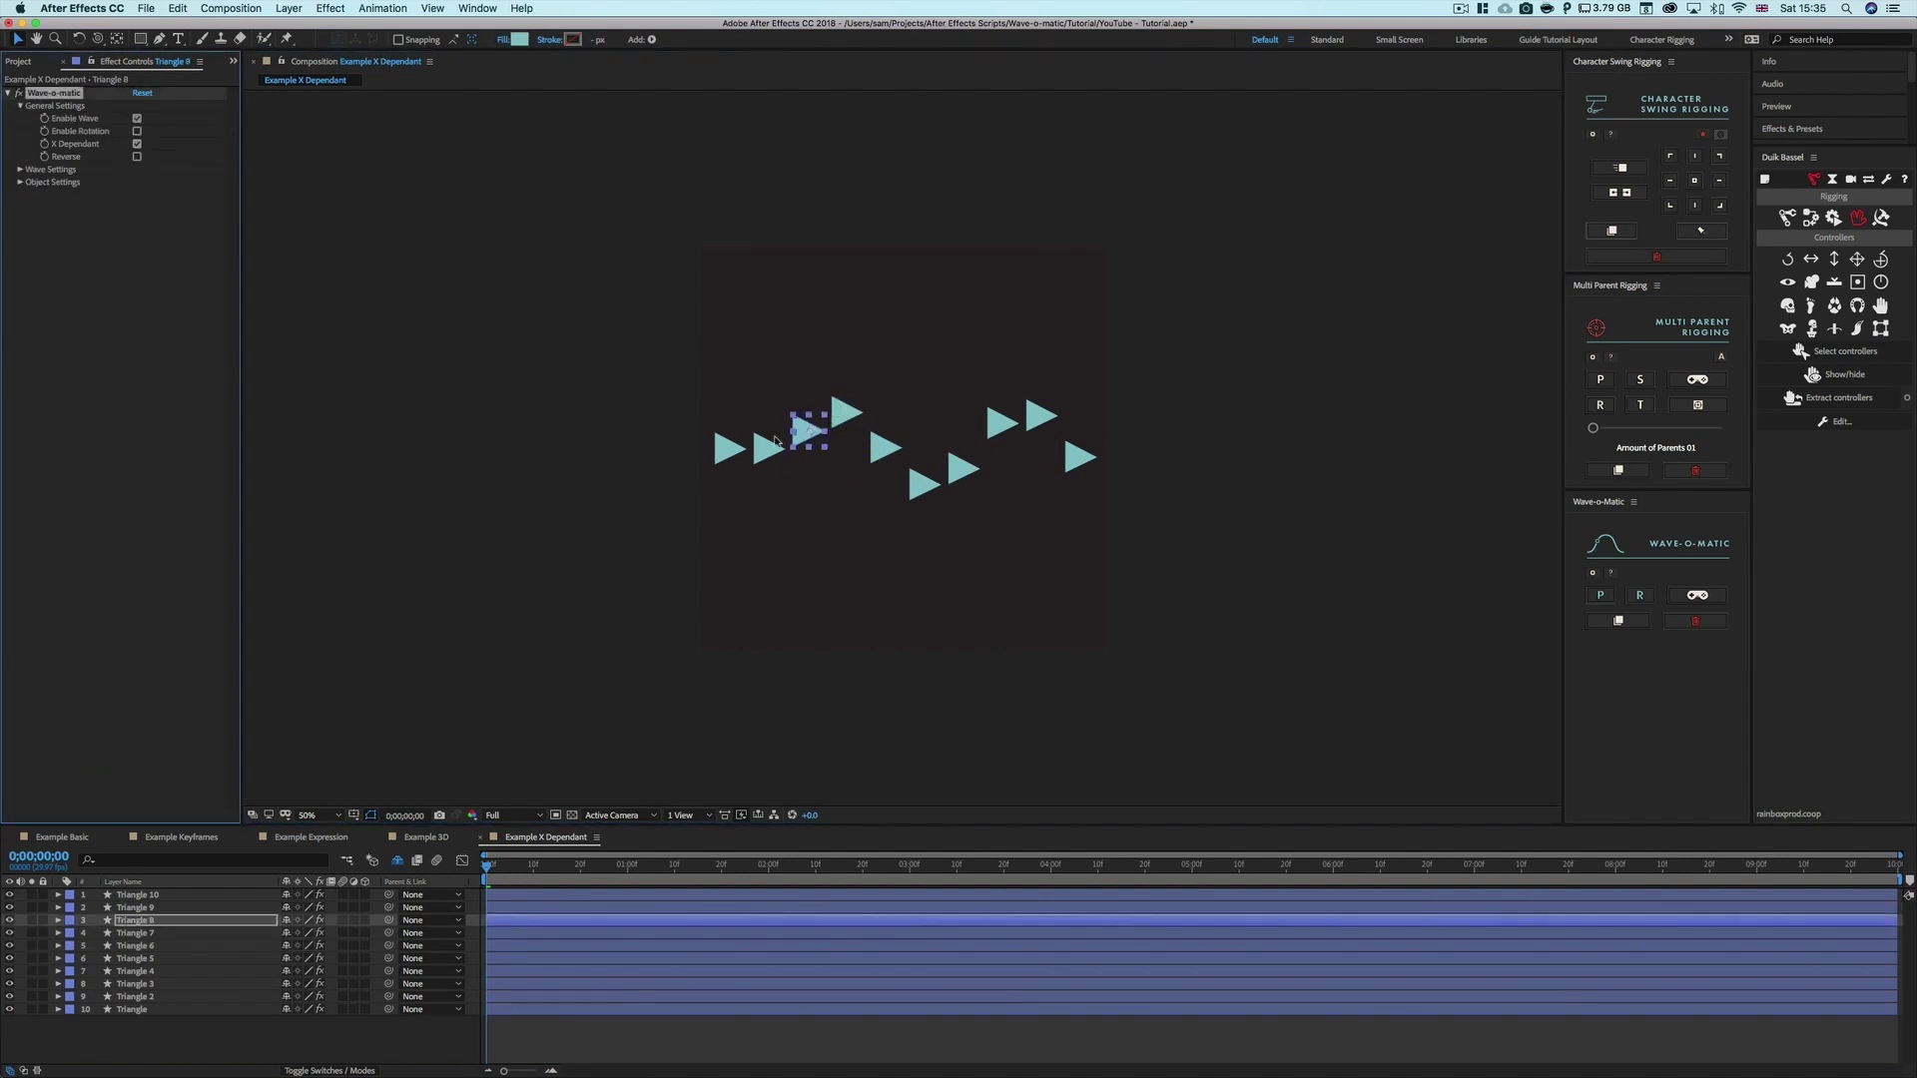
key(super+Up)
key(super+v)
key(super+Up)
key(super+v)
key(F2)
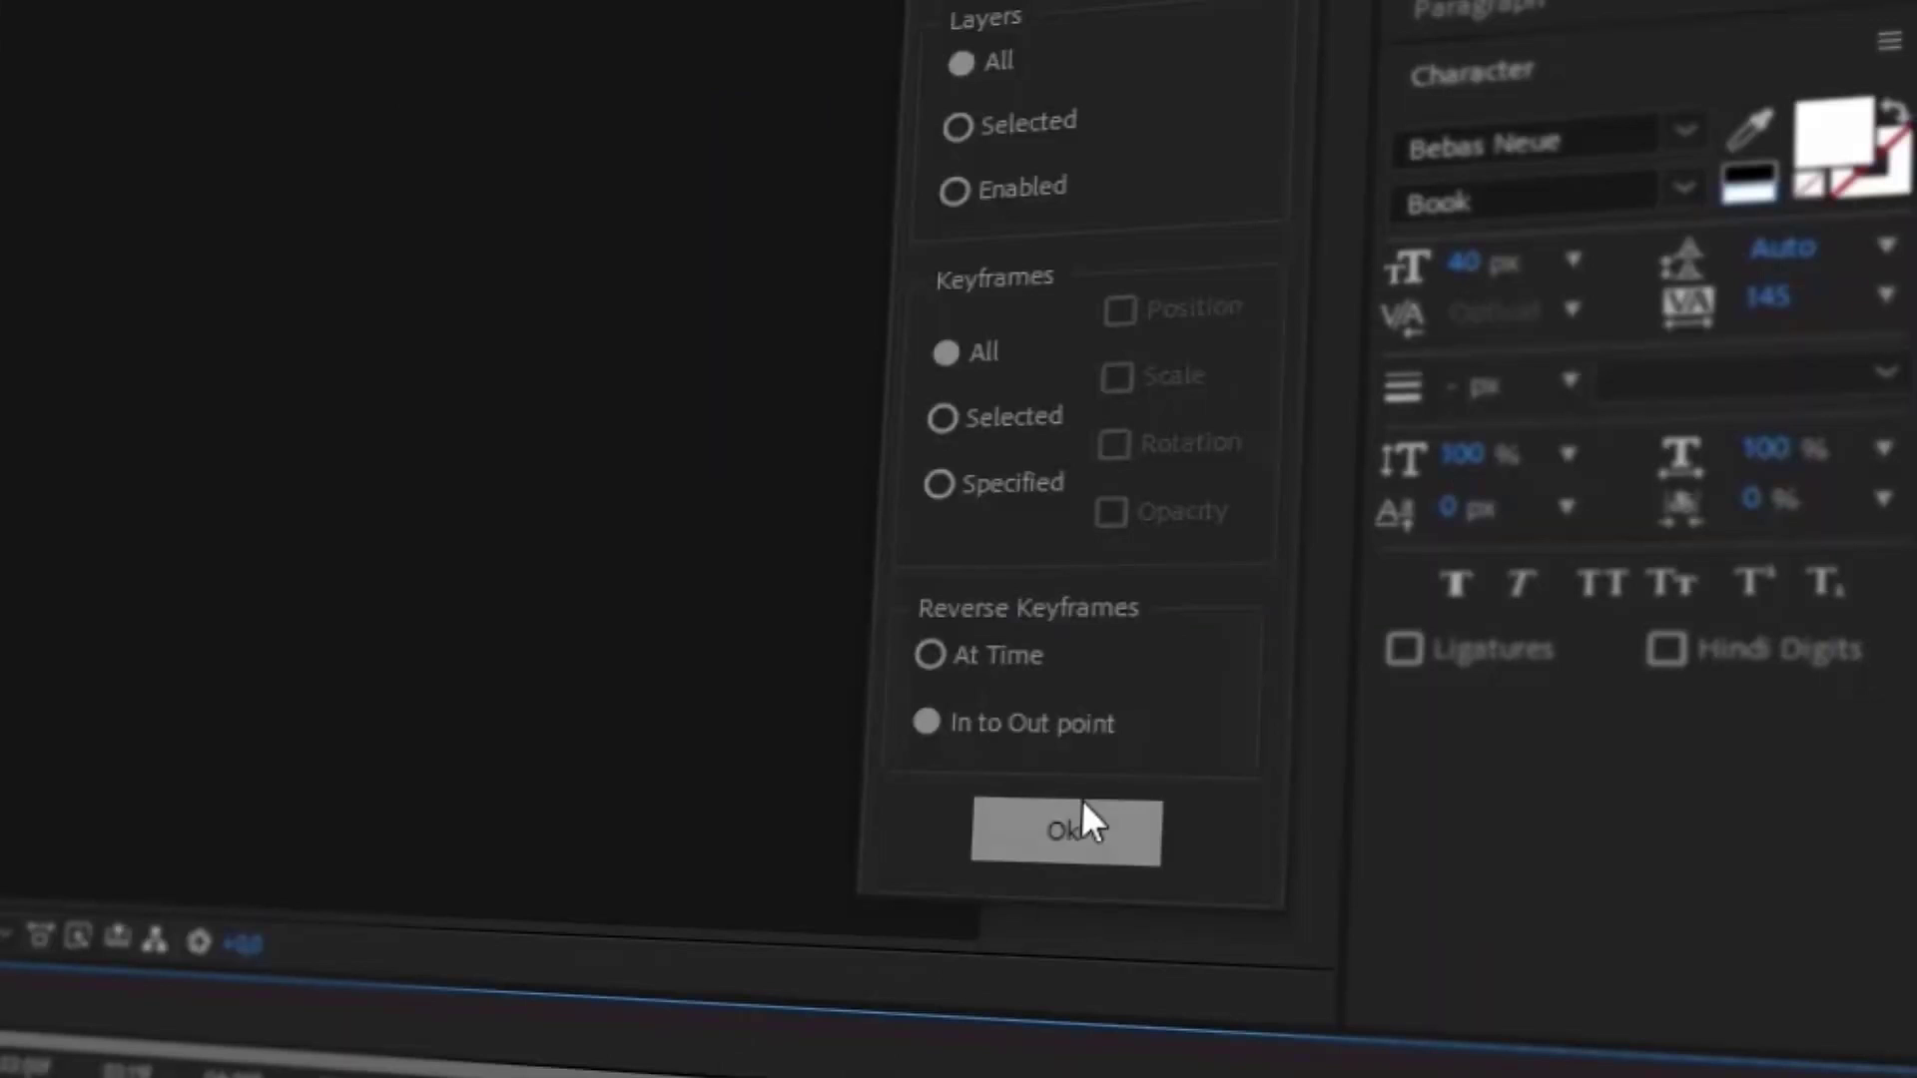
- Apply Smart Key Reverse (all layers, all keyframes, in to out point) and scrub the title animation
click(1079, 817)
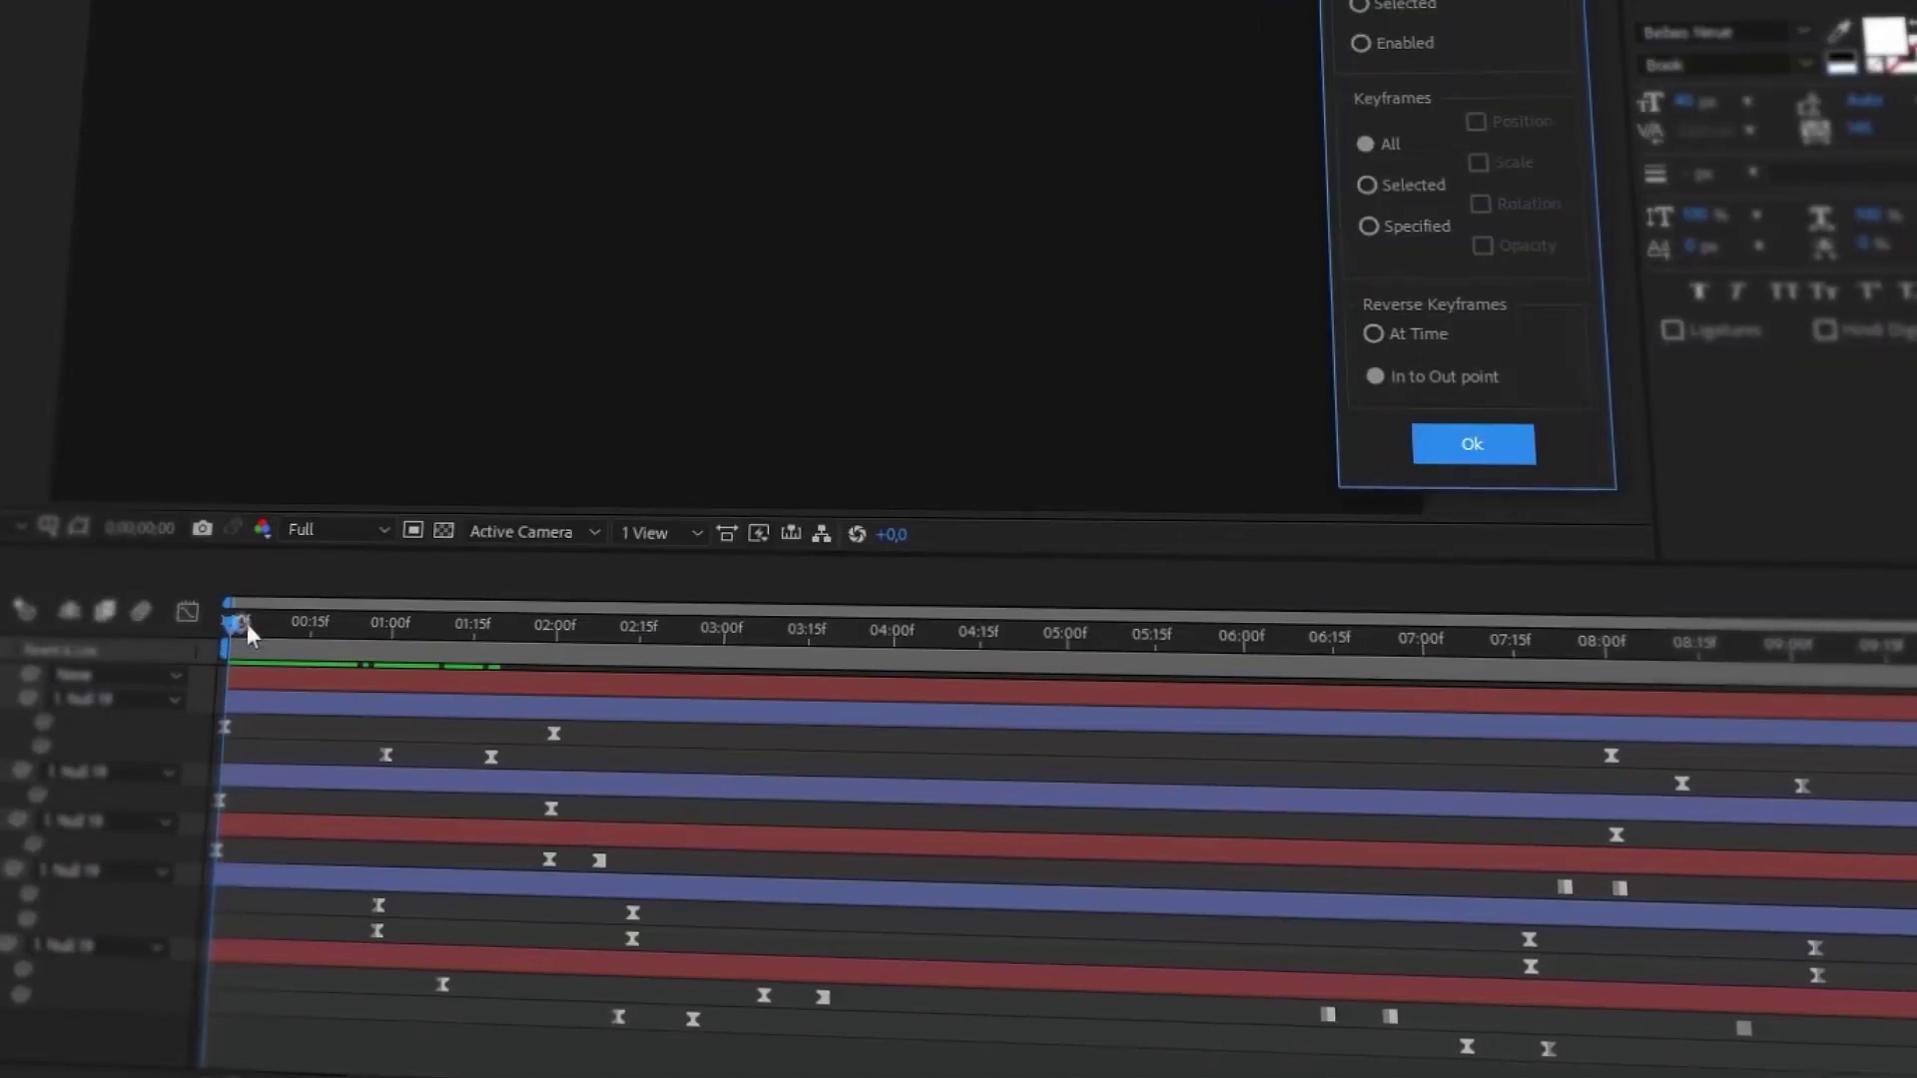
drag(323, 625, 500, 629)
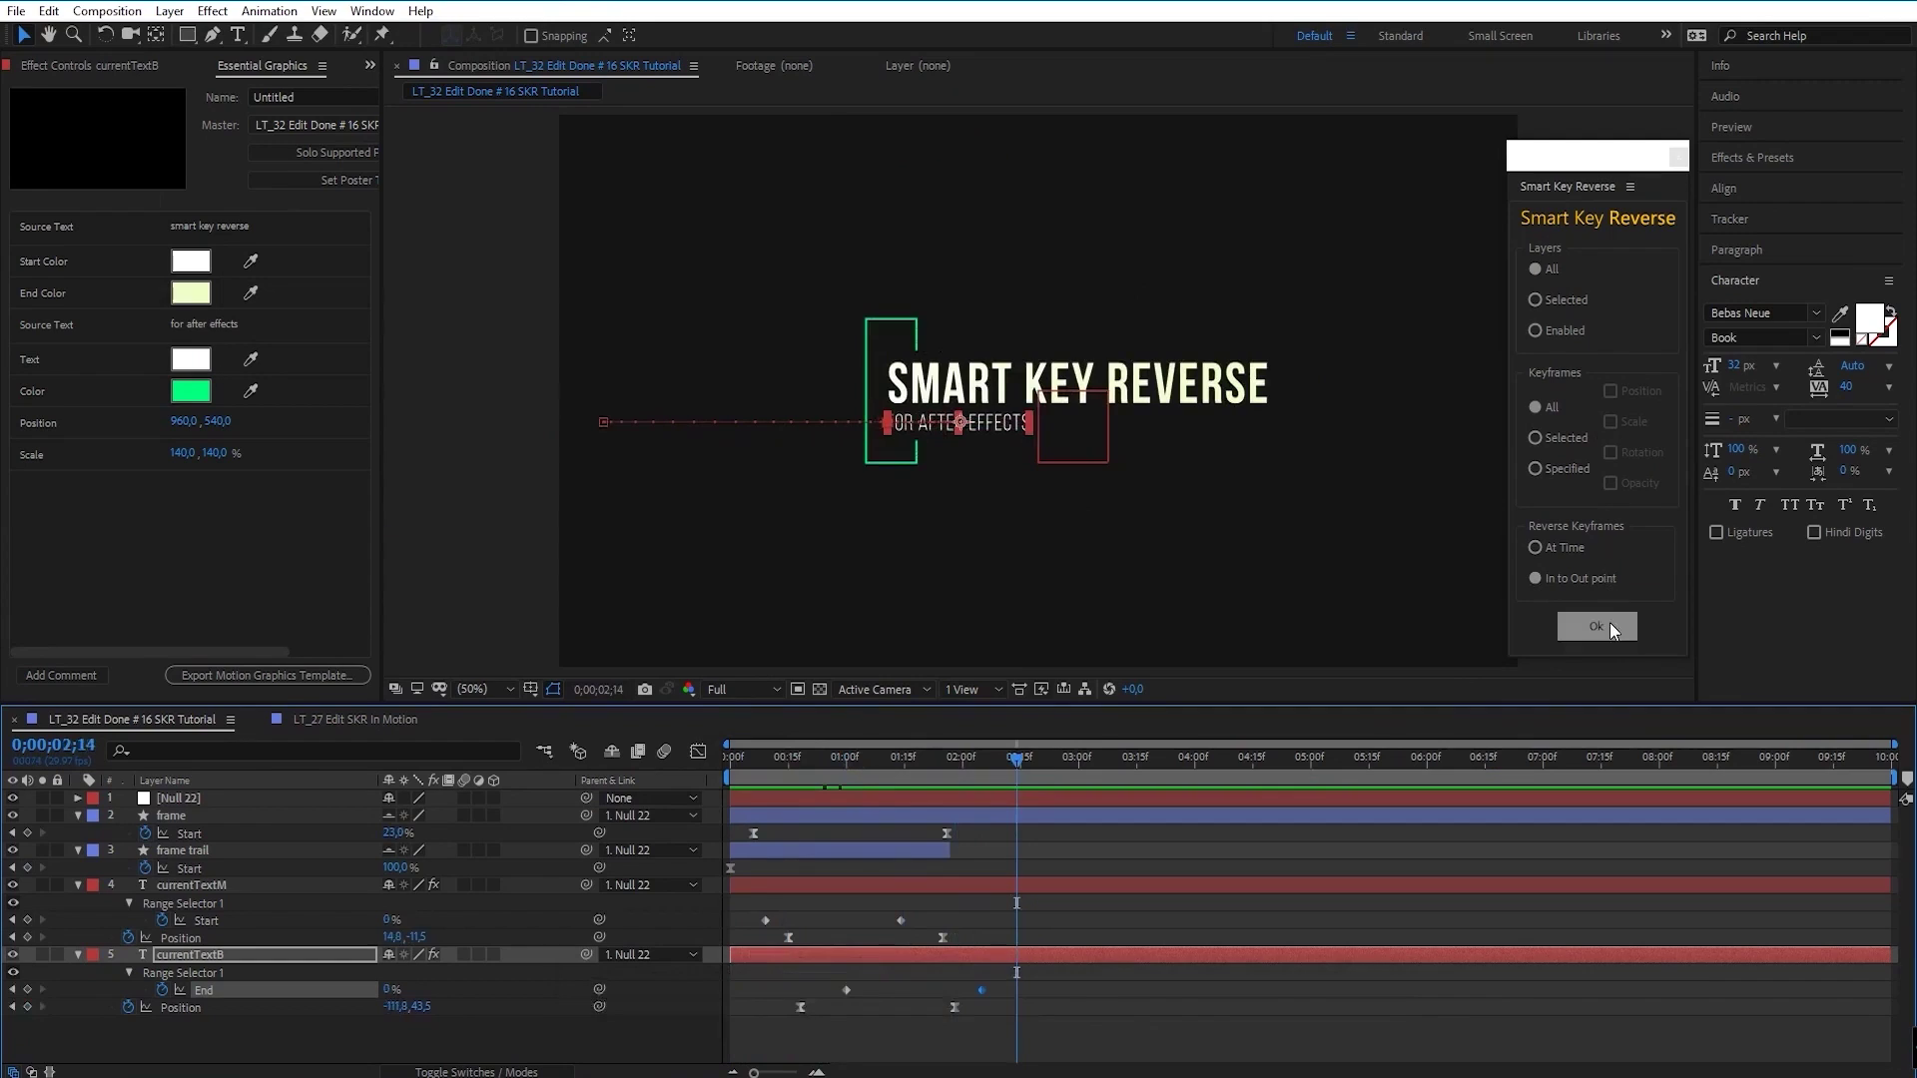
click(1633, 761)
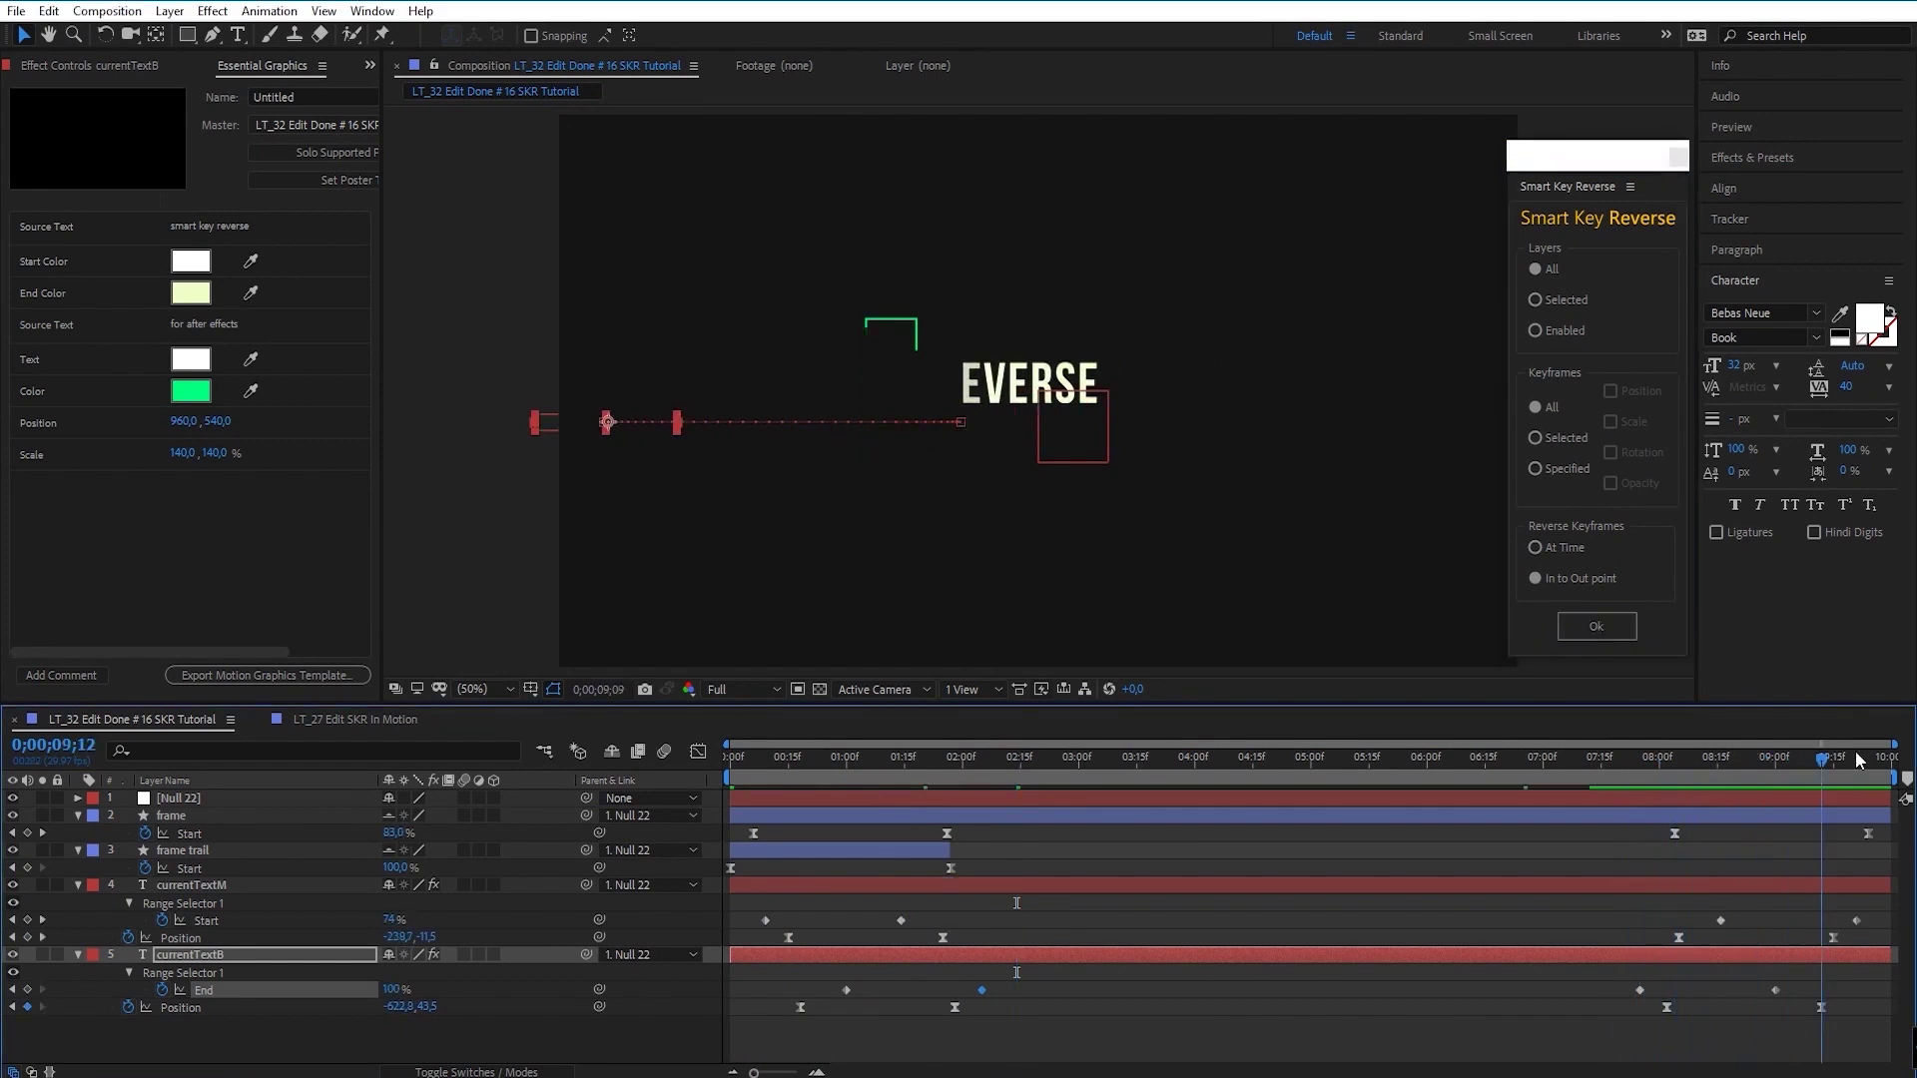